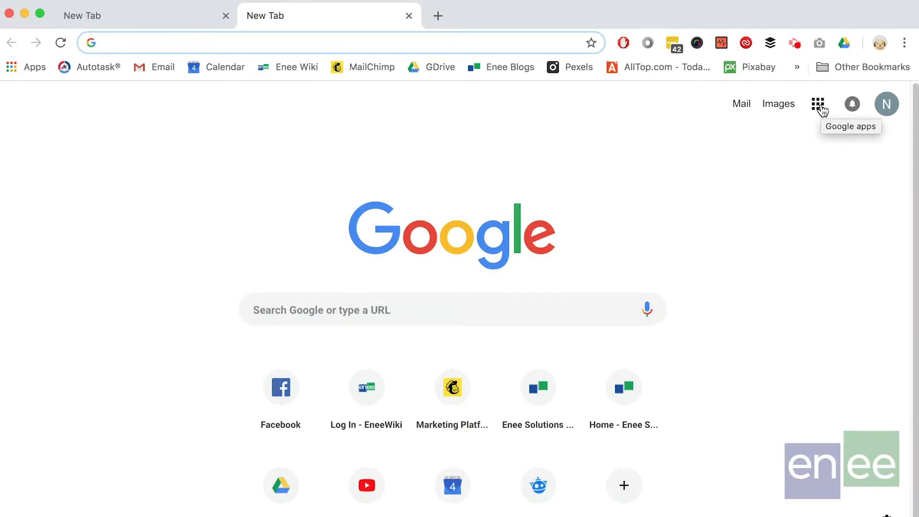
# - Rearrange the Google apps launcher so Mail, Drive and Docs lead, with Slides starting the second row
pyautogui.click(819, 107)
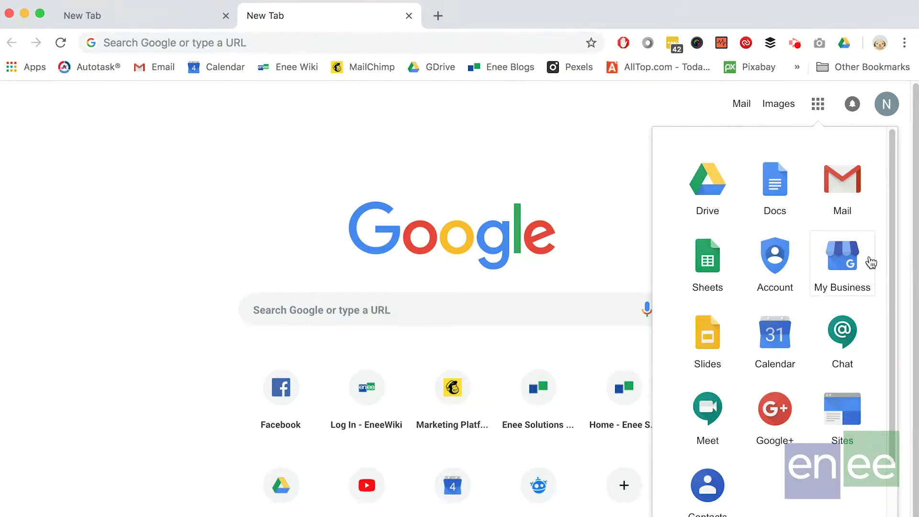
pyautogui.moveTo(719, 365); pyautogui.dragTo(860, 198)
pyautogui.moveTo(709, 289); pyautogui.dragTo(711, 204)
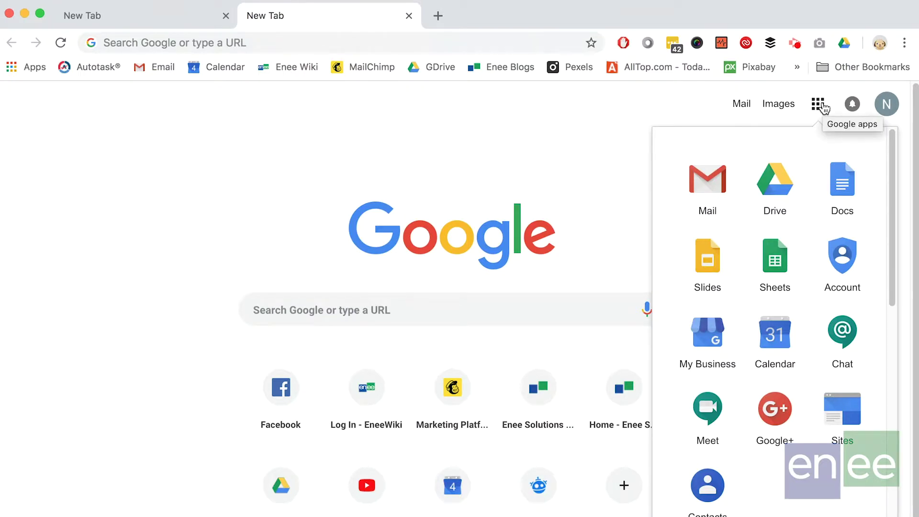
pyautogui.click(823, 107)
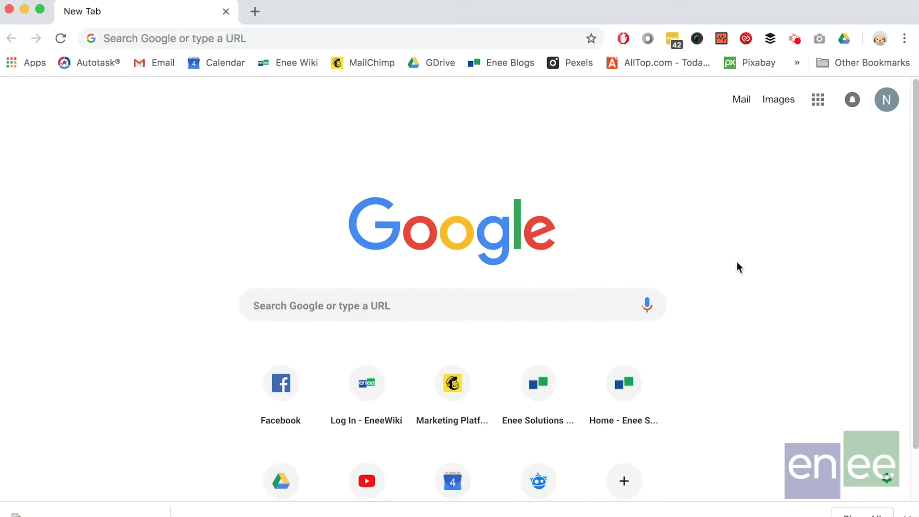
# - Open the 'Look at my dog!!' email in Gmail and save its IMG_4270.JPG attachment to Drive
pyautogui.click(141, 65)
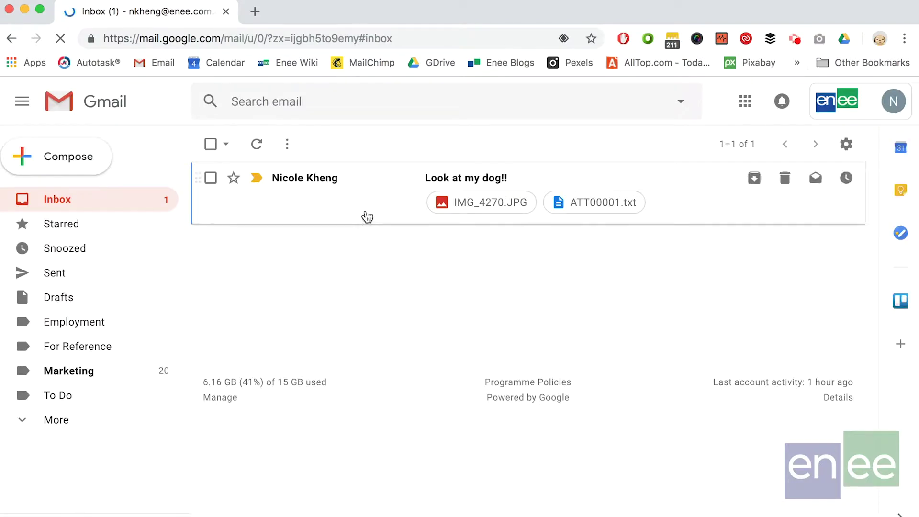
pyautogui.click(380, 208)
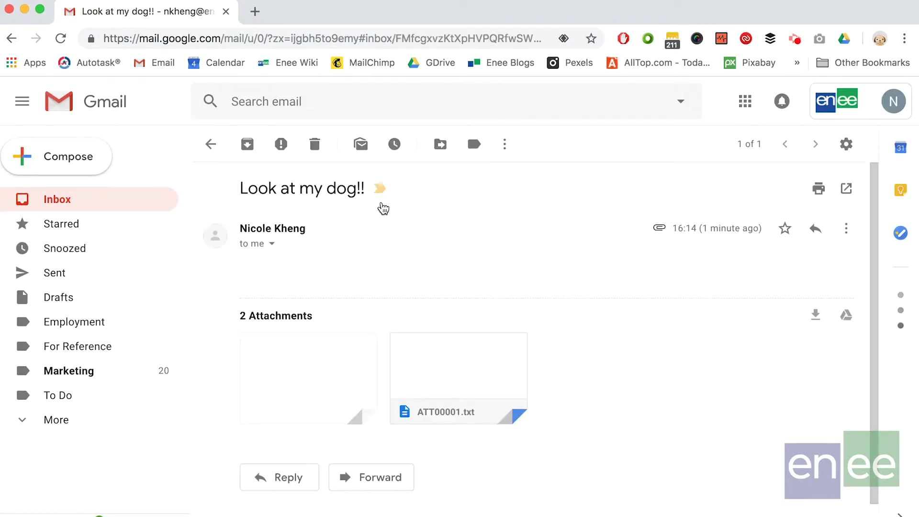
pyautogui.moveTo(365, 357)
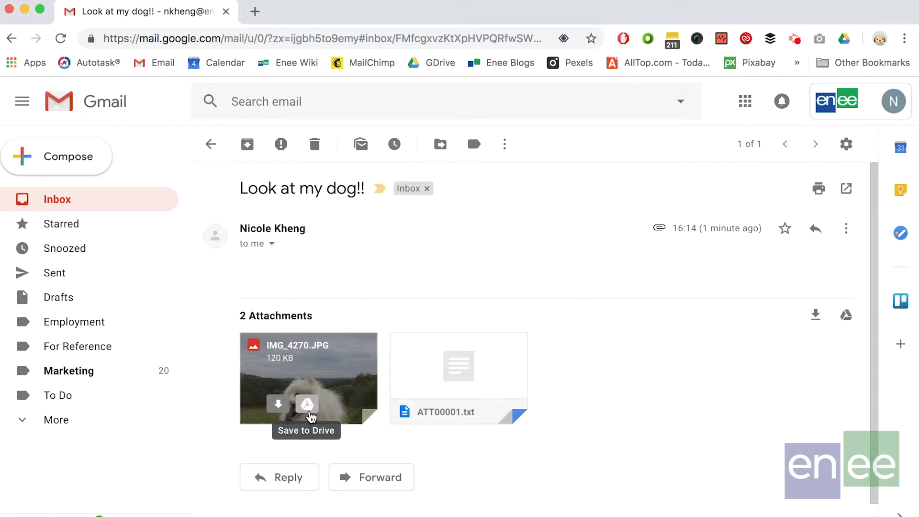
pyautogui.click(309, 411)
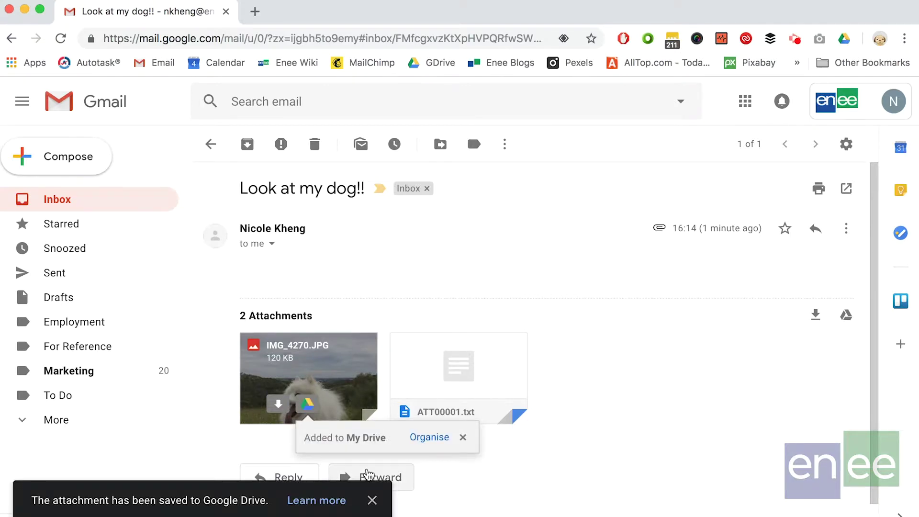
pyautogui.scroll(-2, 345, 335)
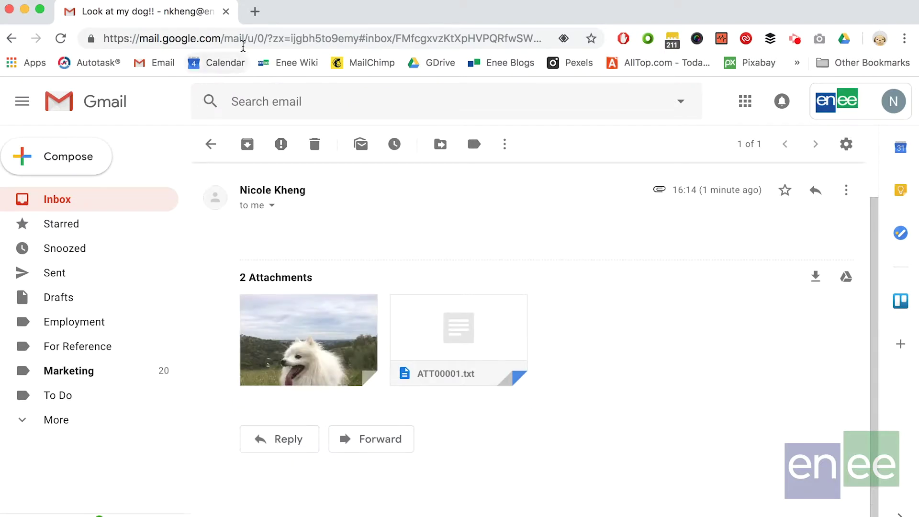
pyautogui.click(750, 102)
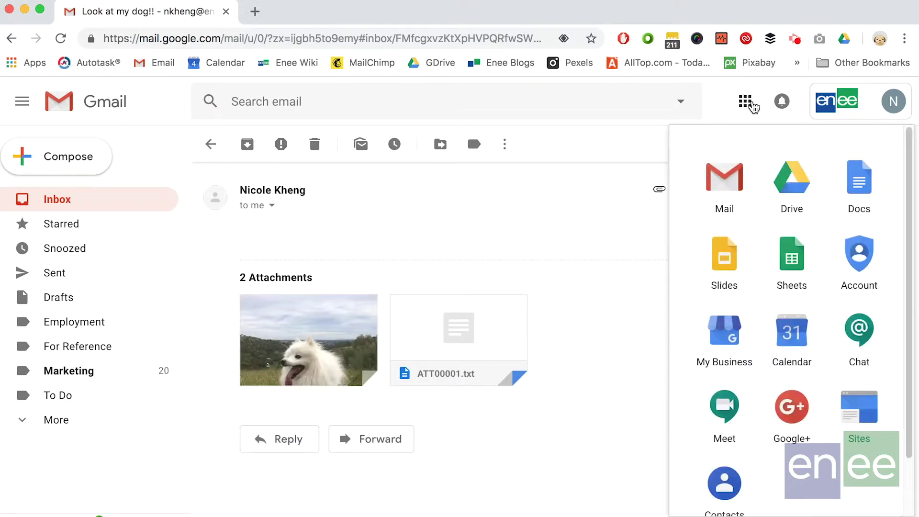
# - Open Drive, preview IMG_4270.JPG, and create a new blank Google Doc from My Drive
pyautogui.click(792, 186)
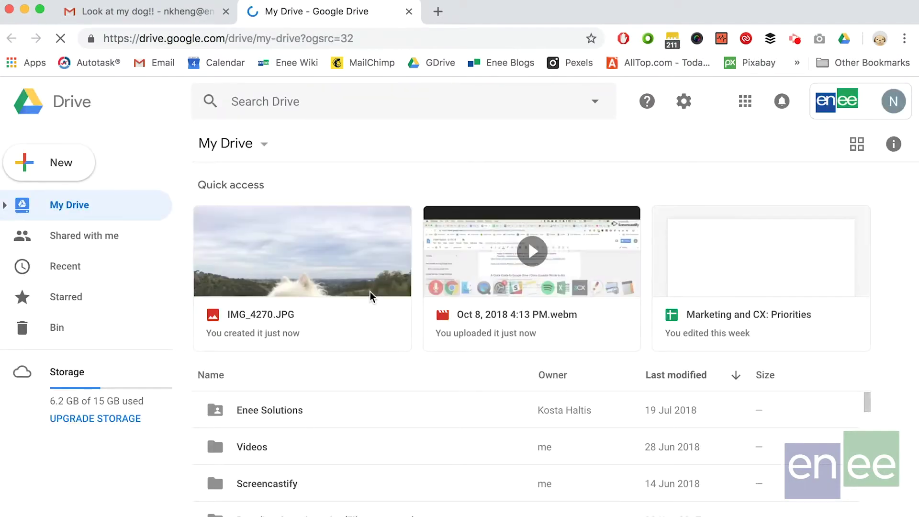
pyautogui.click(353, 274)
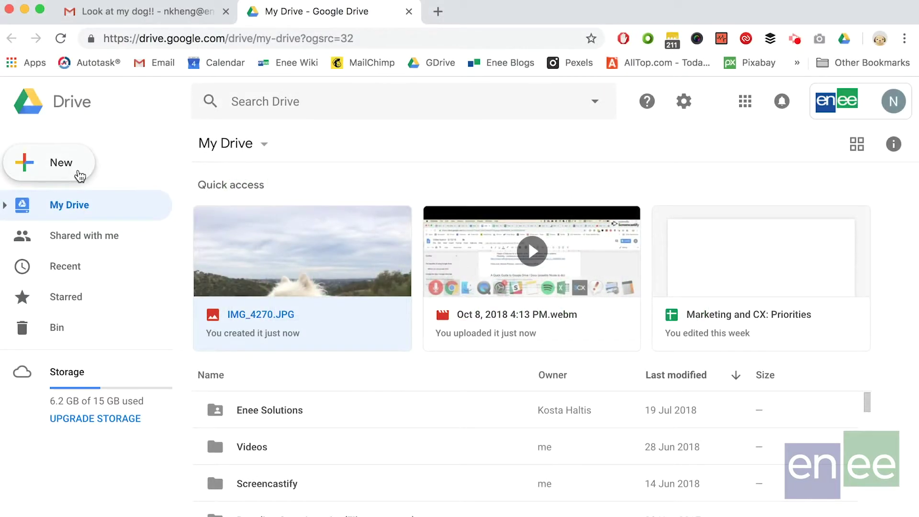
pyautogui.click(80, 176)
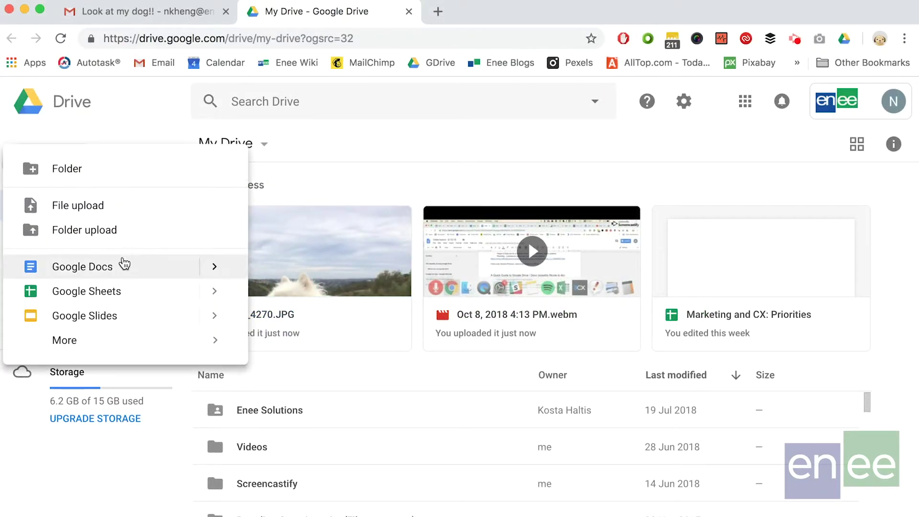
pyautogui.click(122, 266)
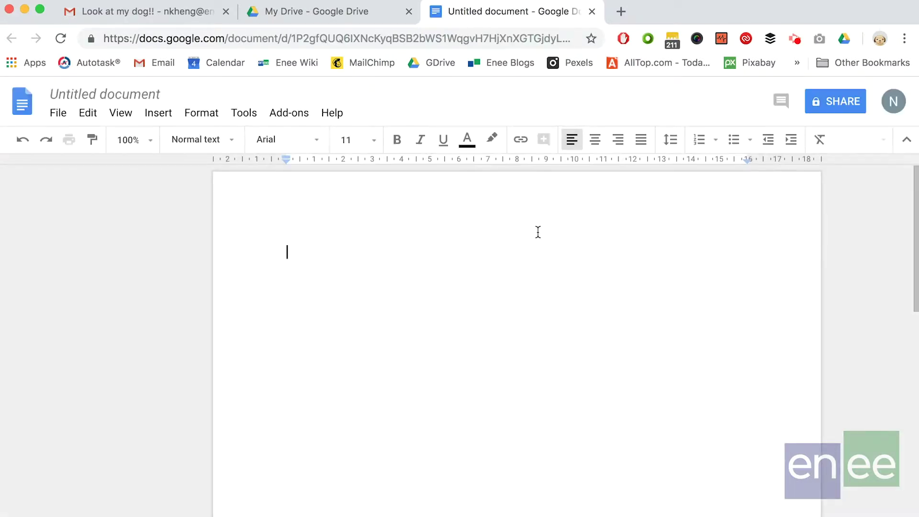
# - Type 'This is a Google Doc' on the page and accept it as the document title
pyautogui.write('This is a Google Doc')
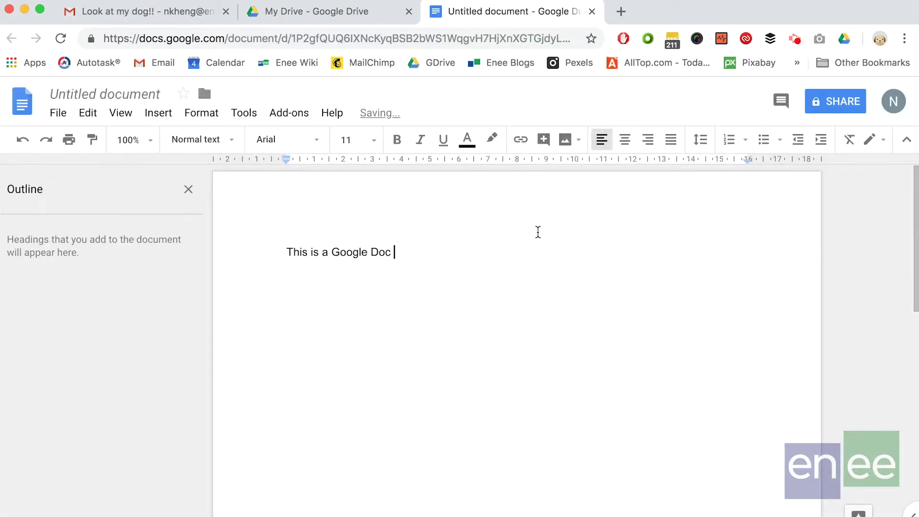
pyautogui.click(105, 96)
pyautogui.press('Return')
pyautogui.click(440, 246)
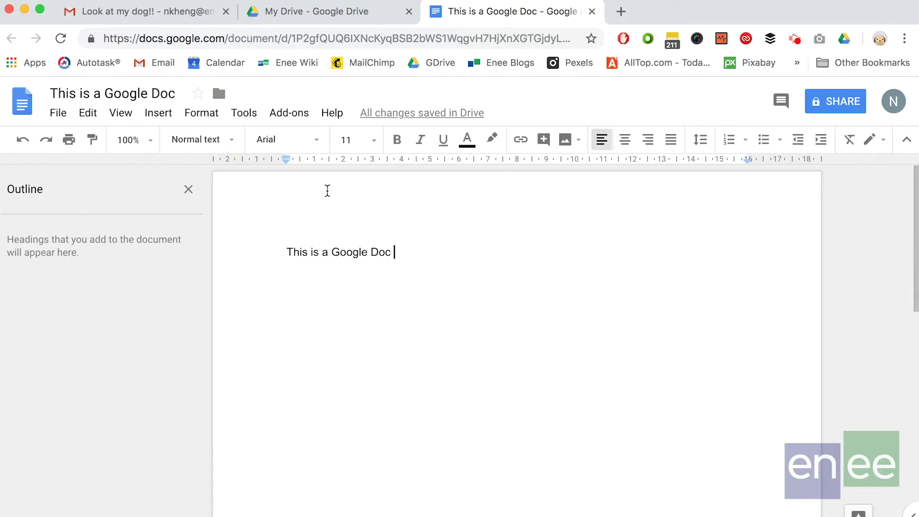
pyautogui.click(830, 113)
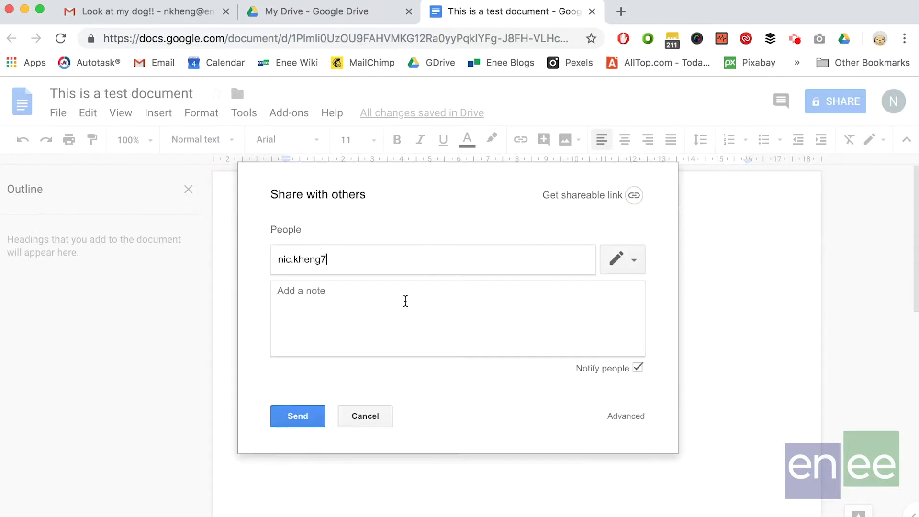
# - Add the collaborator's e-mail address as a recipient with the note 'this is a note'
pyautogui.write('@gmail.com')
pyautogui.press('Return')
pyautogui.write('this is a note')
pyautogui.click(591, 406)
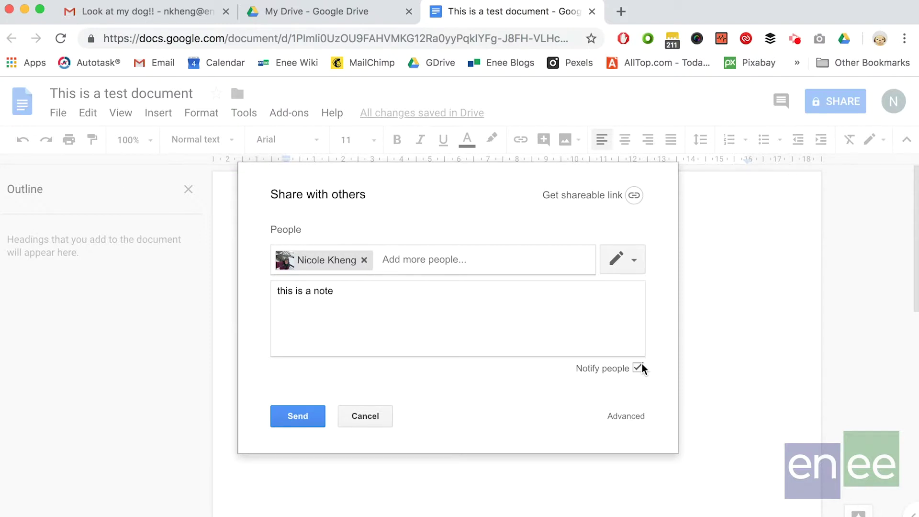
# - Give the recipient Can edit permission, send the invitation, and check who has access
pyautogui.click(635, 260)
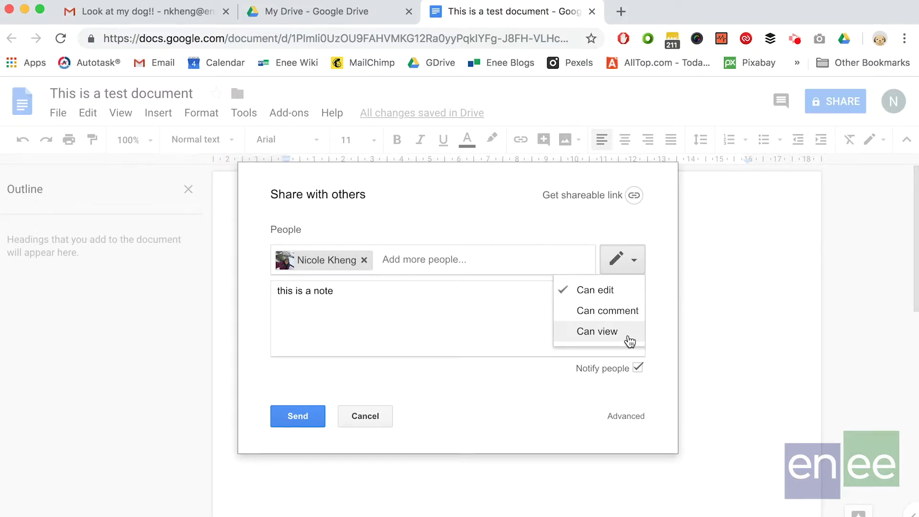
pyautogui.click(626, 339)
pyautogui.click(636, 266)
pyautogui.click(631, 287)
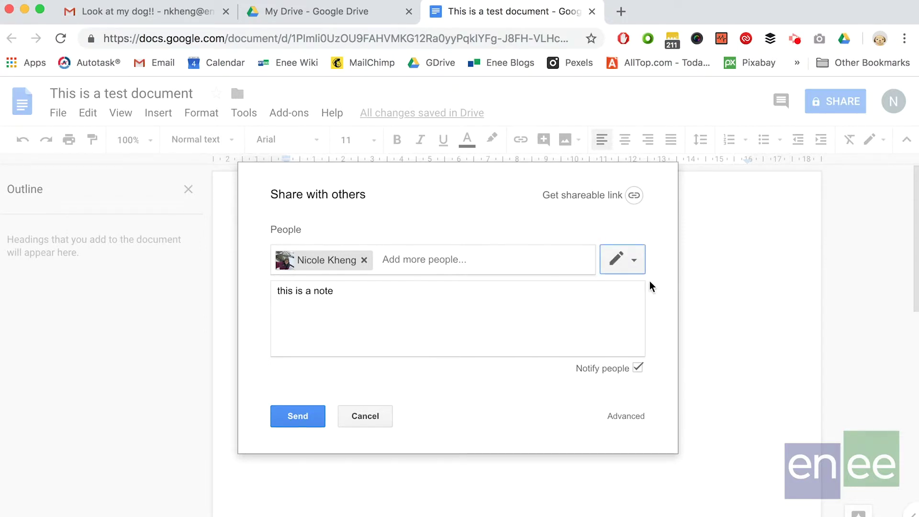
pyautogui.click(296, 416)
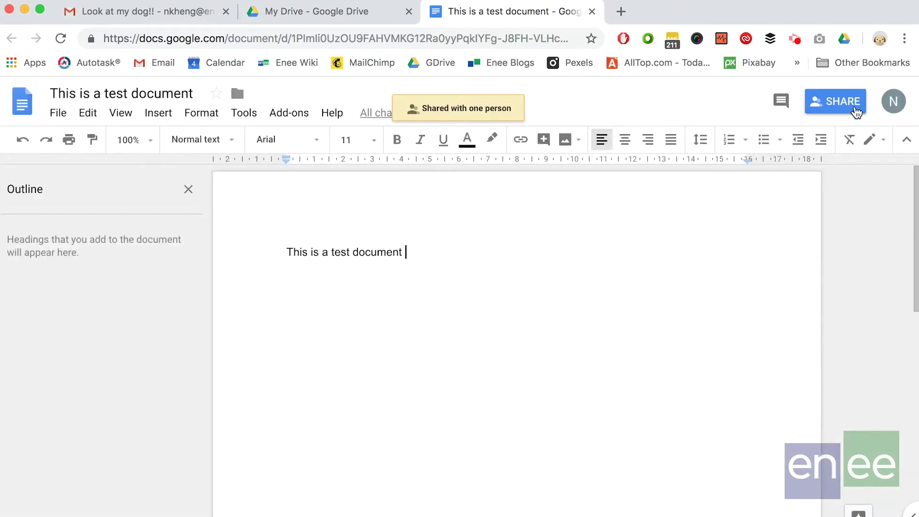
pyautogui.click(854, 107)
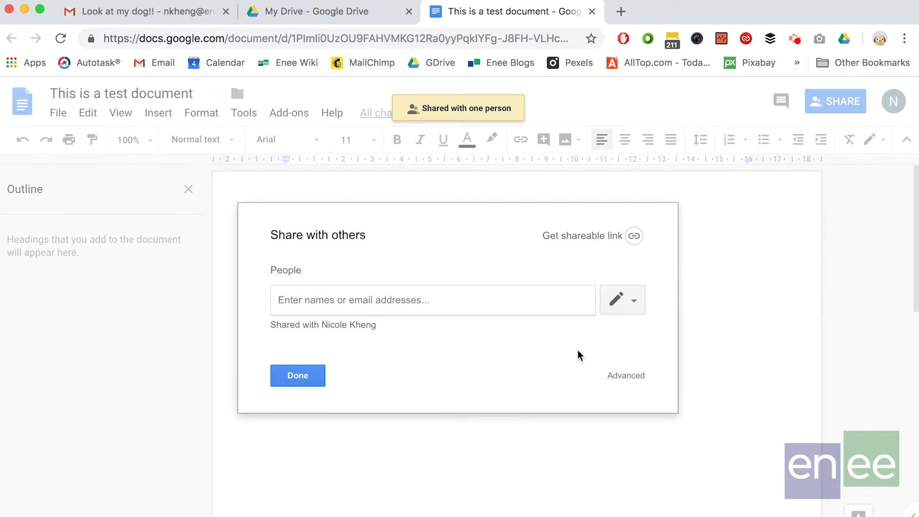
# - Check the collaborator's edit access in the advanced sharing settings, leaving it unchanged
pyautogui.click(624, 383)
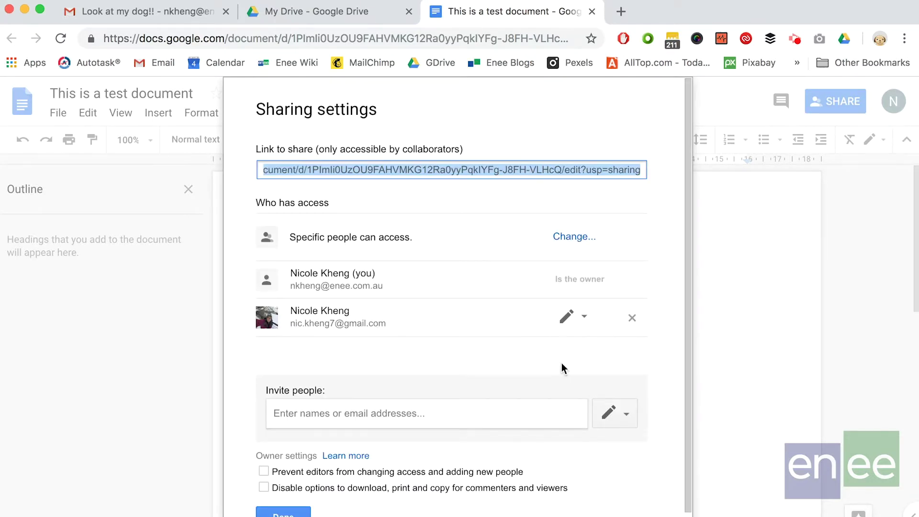
pyautogui.scroll(-2, 549, 359)
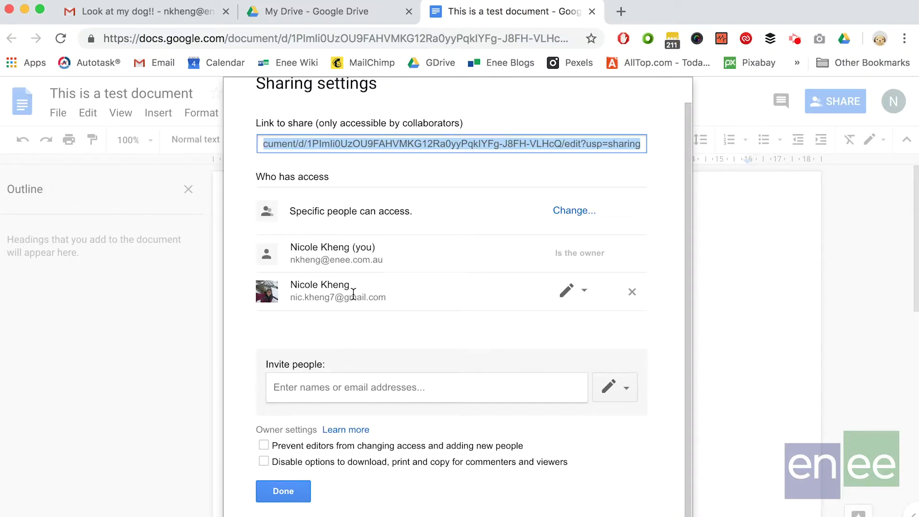
pyautogui.click(585, 292)
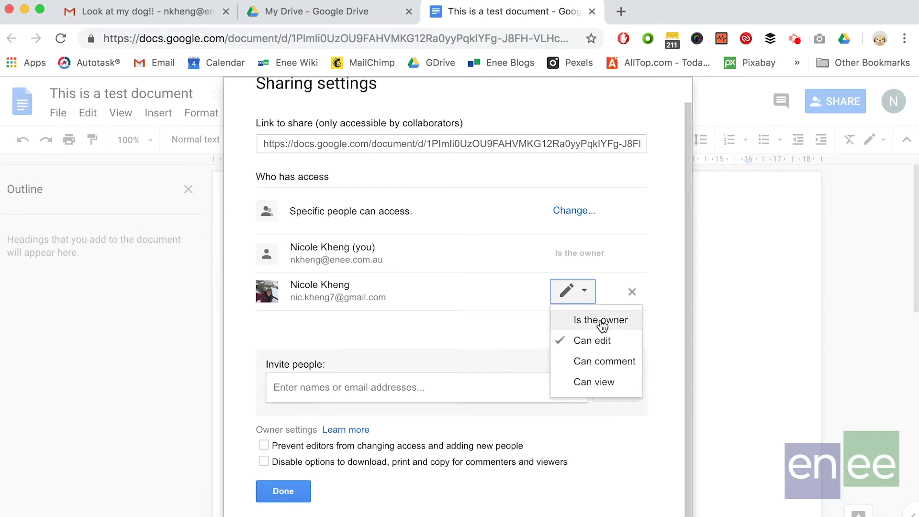
pyautogui.click(487, 329)
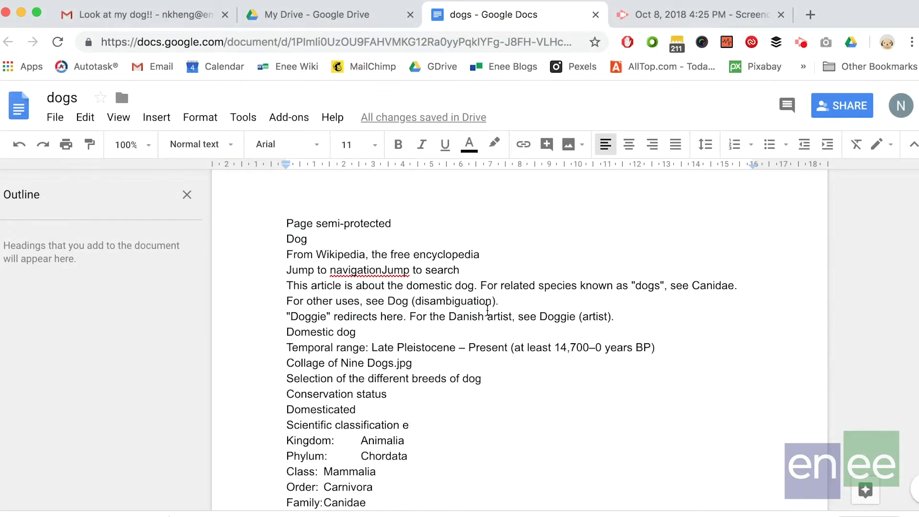
# - Return to the top of the dogs article and select the 'Jump to navigationJump to search' line
pyautogui.scroll(-10, 487, 310)
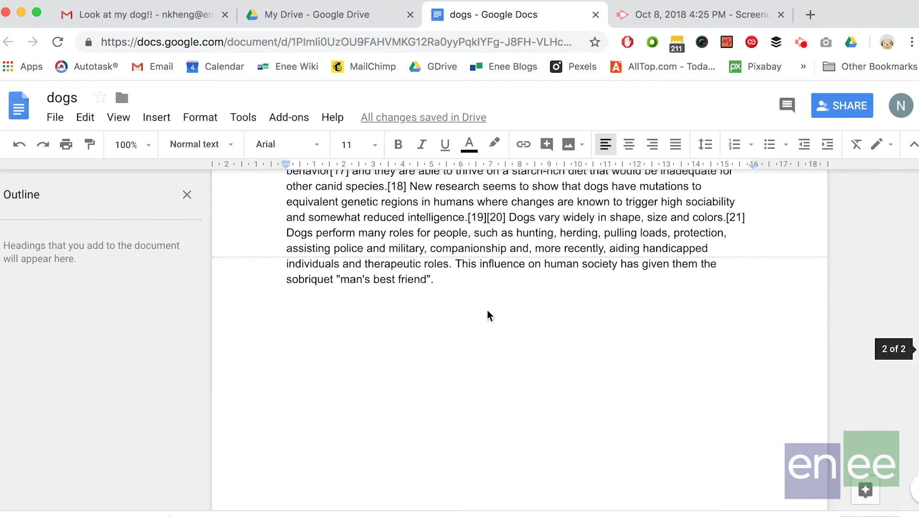
pyautogui.scroll(15, 487, 310)
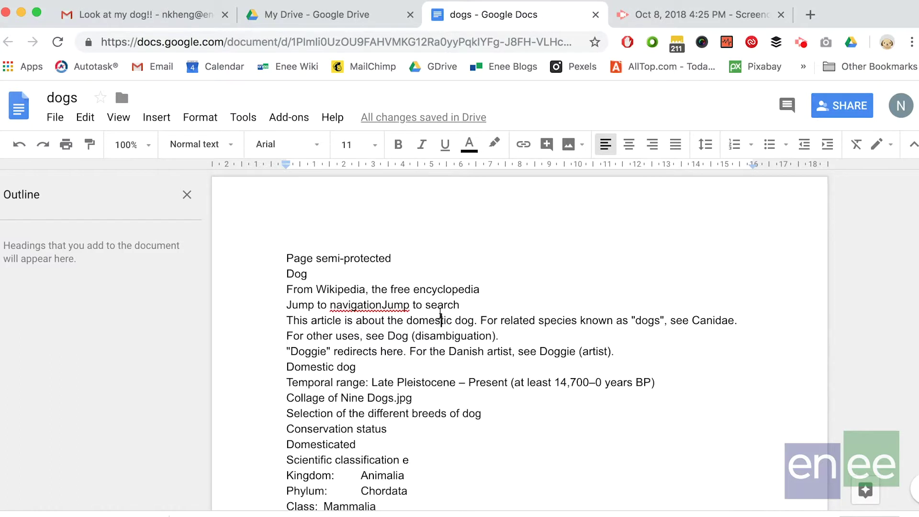
pyautogui.click(440, 312)
pyautogui.scroll(-2, 440, 311)
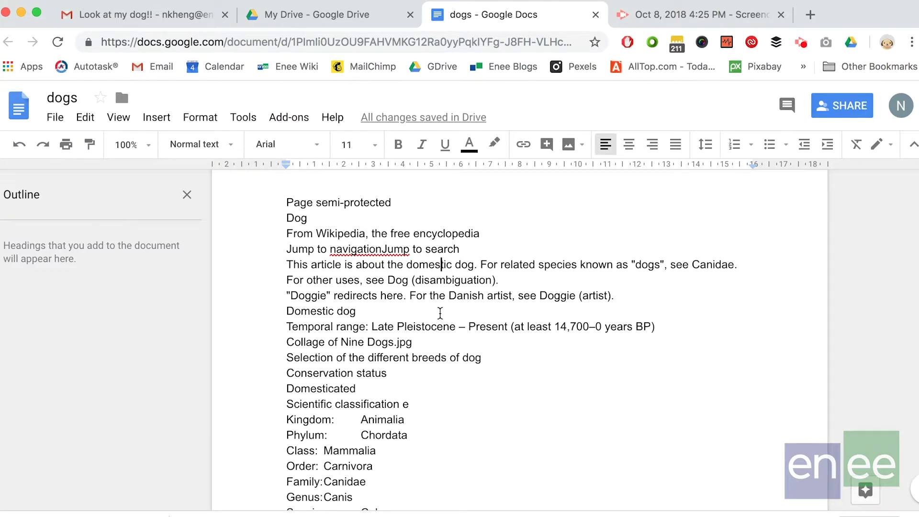
pyautogui.doubleClick(473, 251)
pyautogui.moveTo(472, 252); pyautogui.dragTo(280, 251)
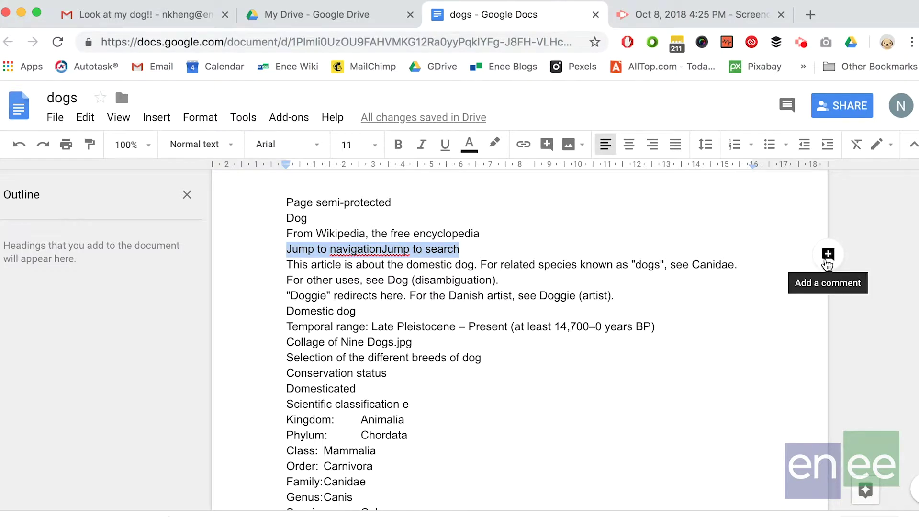
# - Comment 'Hey can you please tidy this bit up' on the selected Jump line
pyautogui.click(826, 260)
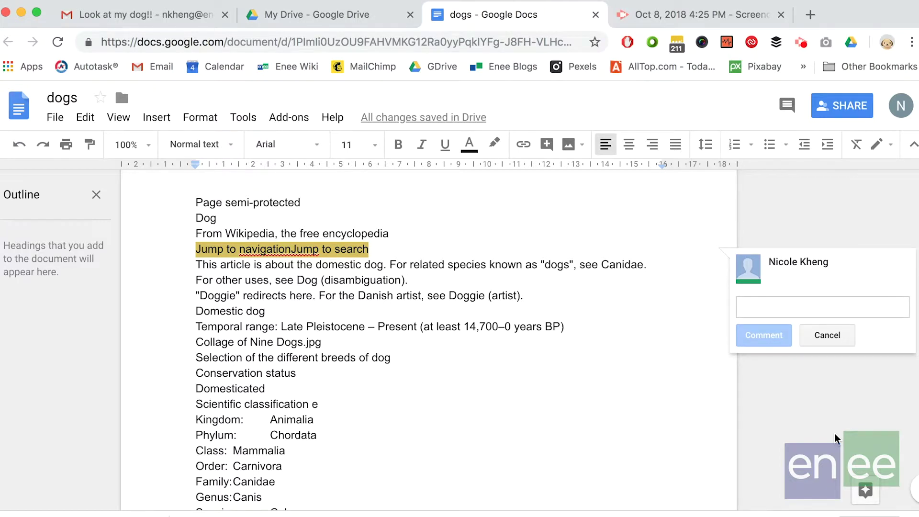
pyautogui.write('Hey can')
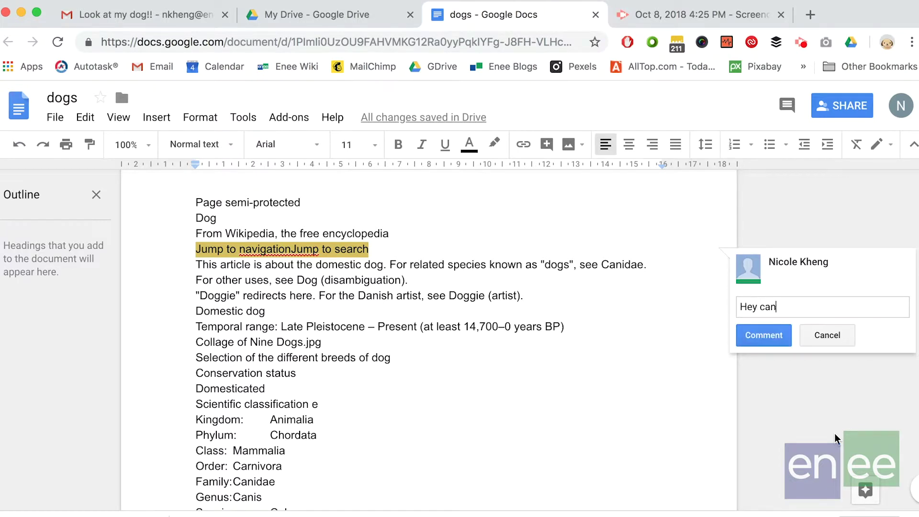
pyautogui.write(' you please tidy this bit up')
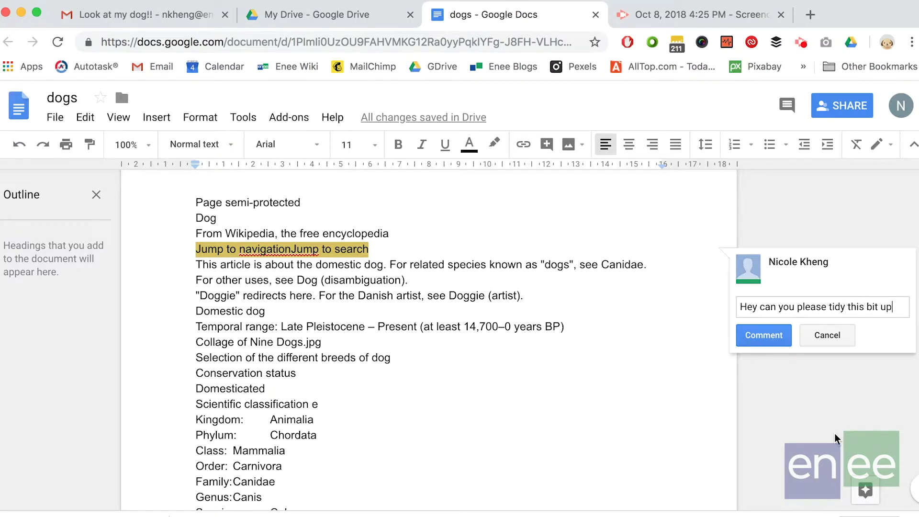
pyautogui.click(765, 338)
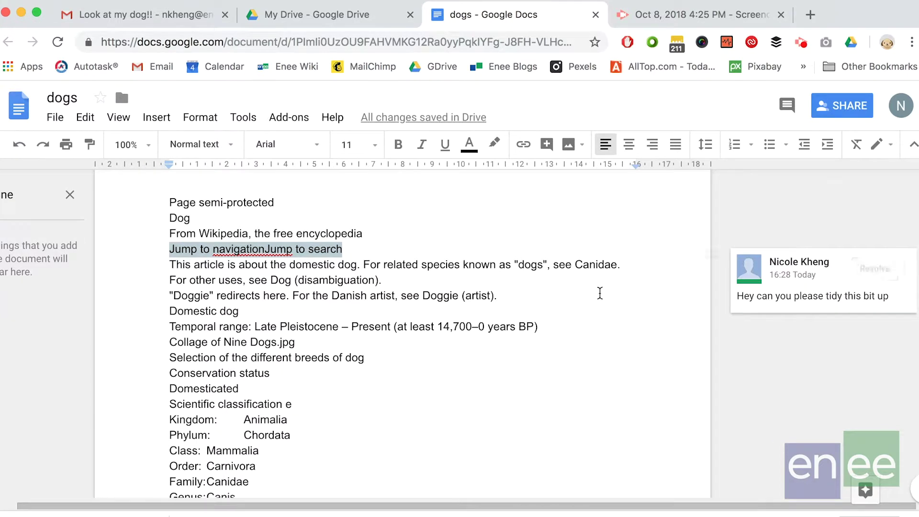
pyautogui.scroll(-1, 593, 292)
pyautogui.tripleClick(558, 287)
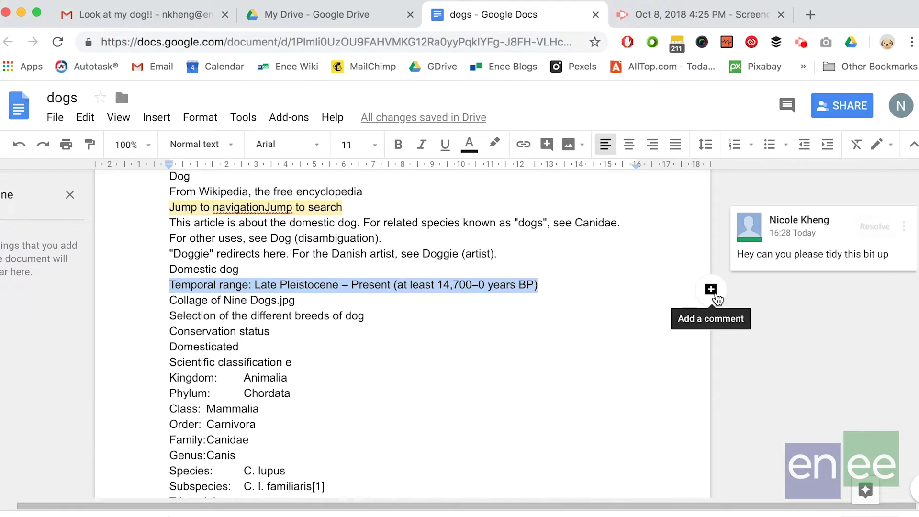
pyautogui.click(507, 333)
pyautogui.scroll(-5, 508, 334)
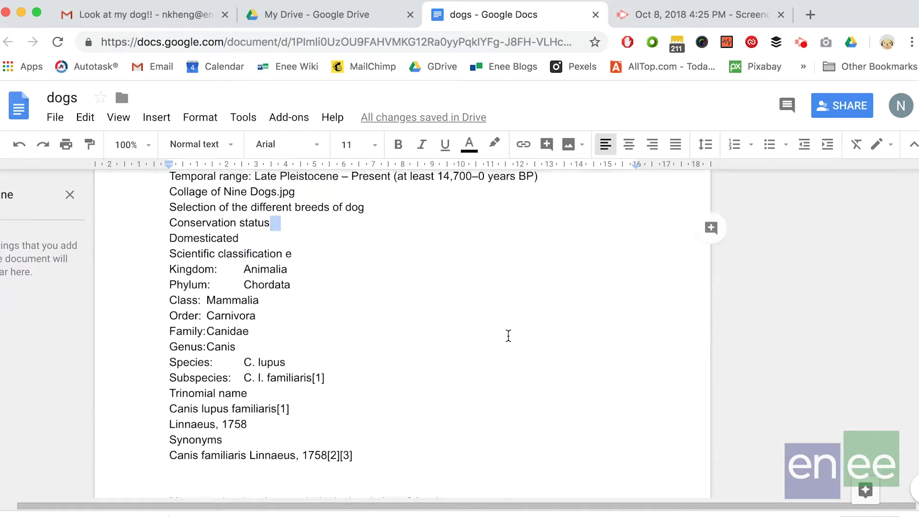
pyautogui.scroll(-2, 508, 335)
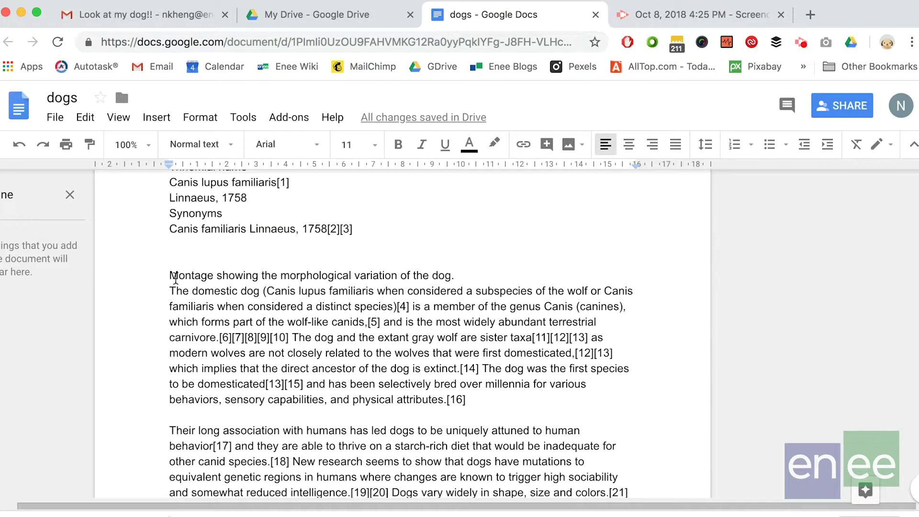
# - Add a +mention comment on the Montage paragraphs and assign it to the collaborator
pyautogui.moveTo(171, 275); pyautogui.dragTo(598, 393)
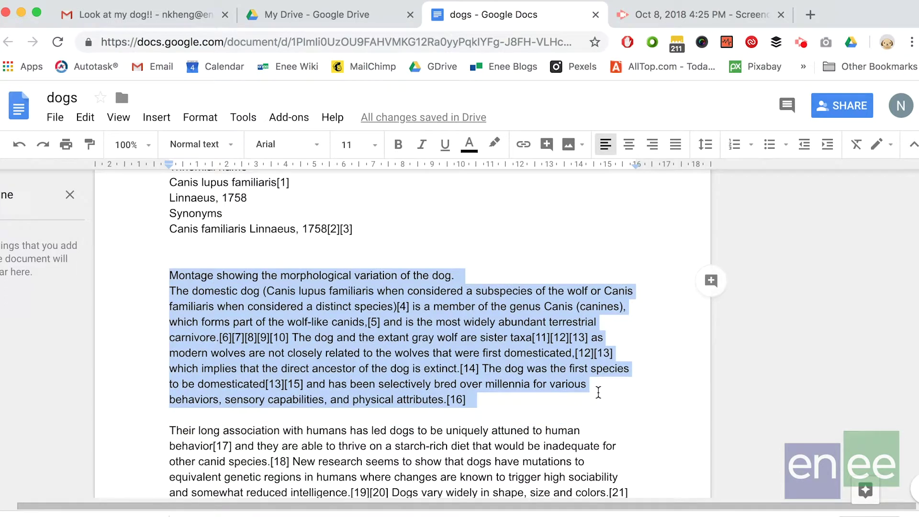
pyautogui.click(711, 280)
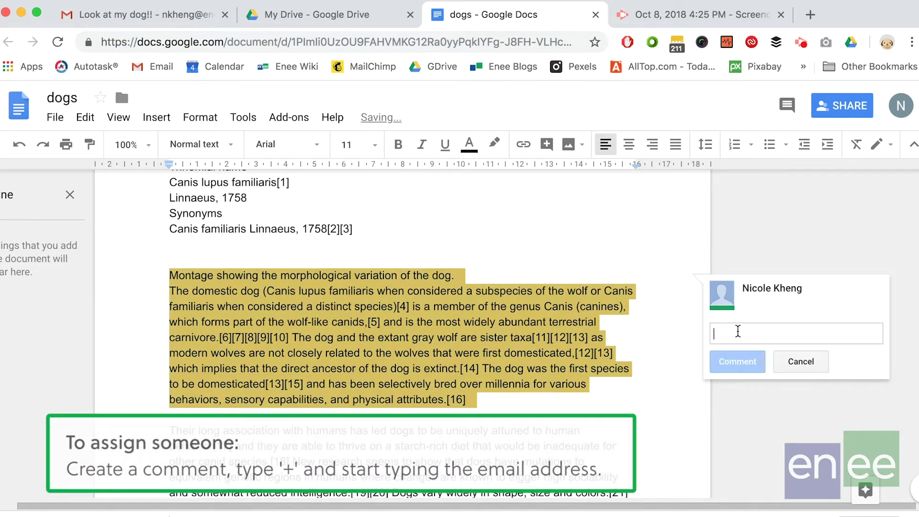
pyautogui.write('+nic.k')
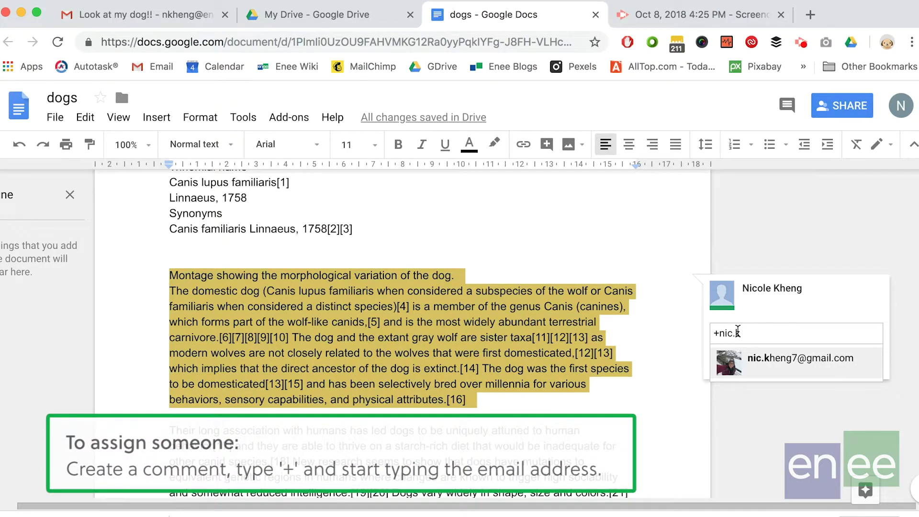
pyautogui.press('Return')
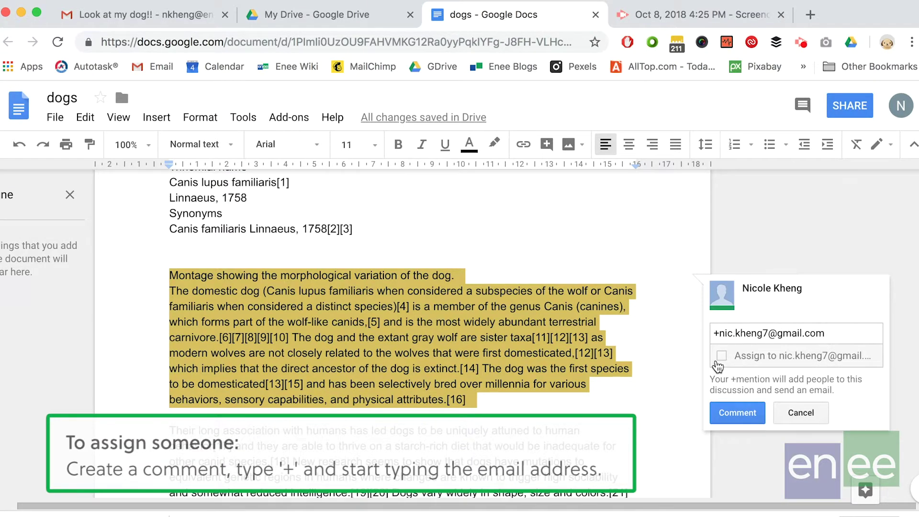
pyautogui.click(721, 355)
pyautogui.click(742, 420)
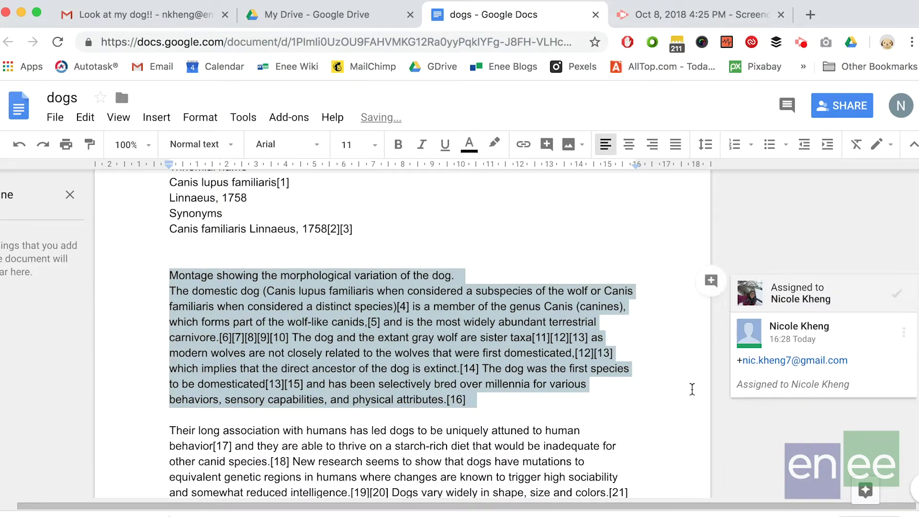
pyautogui.click(617, 321)
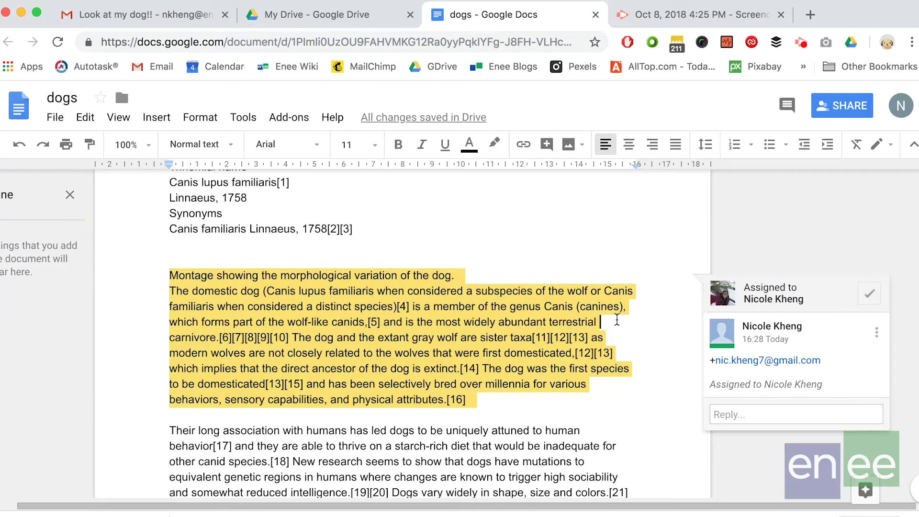
pyautogui.click(646, 230)
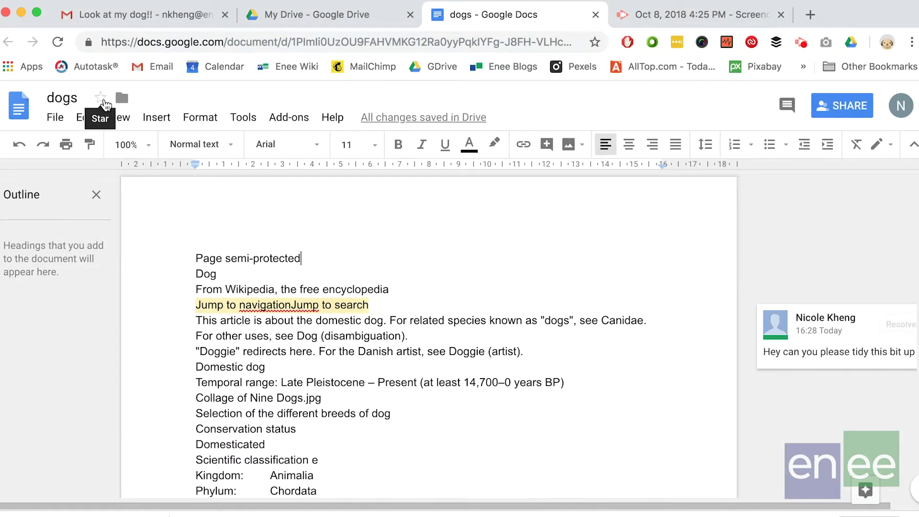
# - Star the dogs document and confirm it appears in Drive's Starred list beside Enee Content Creation
pyautogui.click(103, 100)
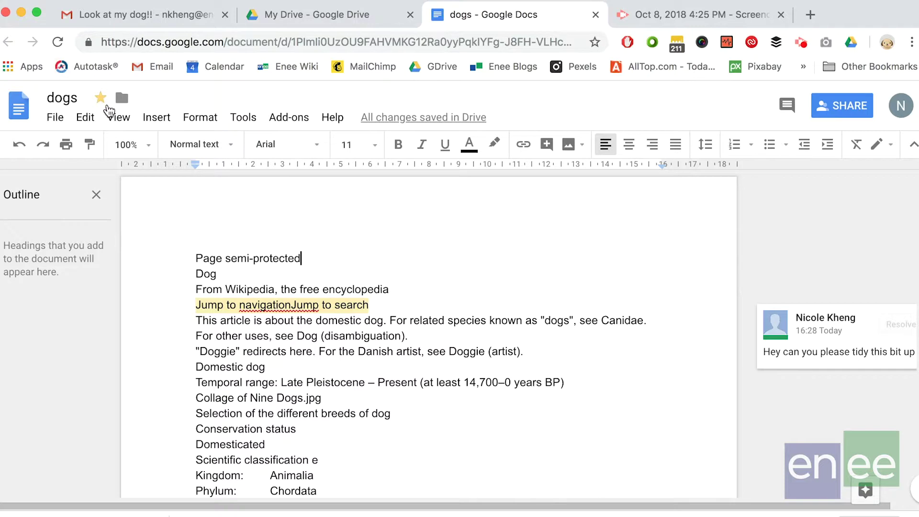
pyautogui.click(338, 23)
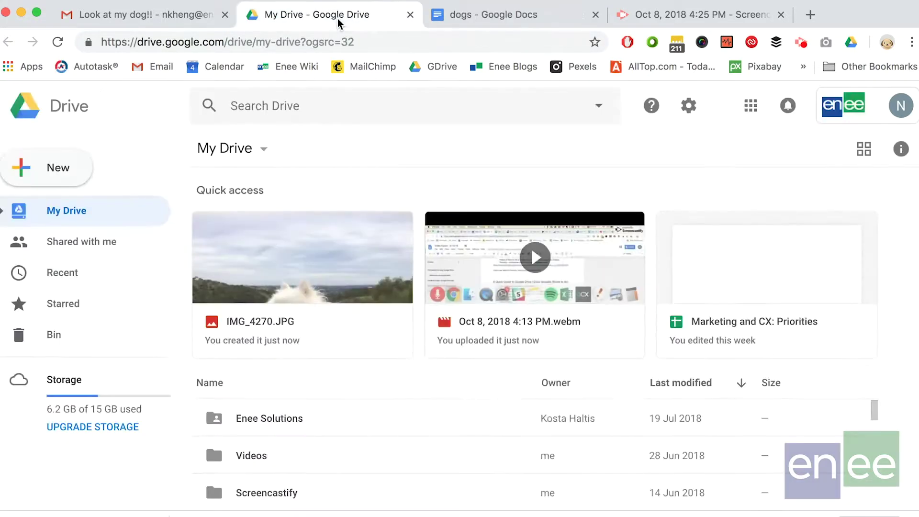
pyautogui.click(72, 305)
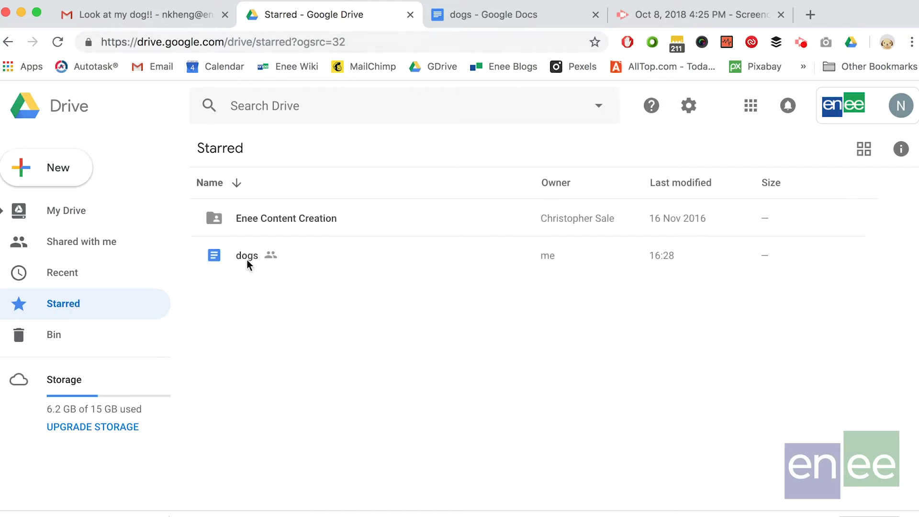
pyautogui.click(497, 19)
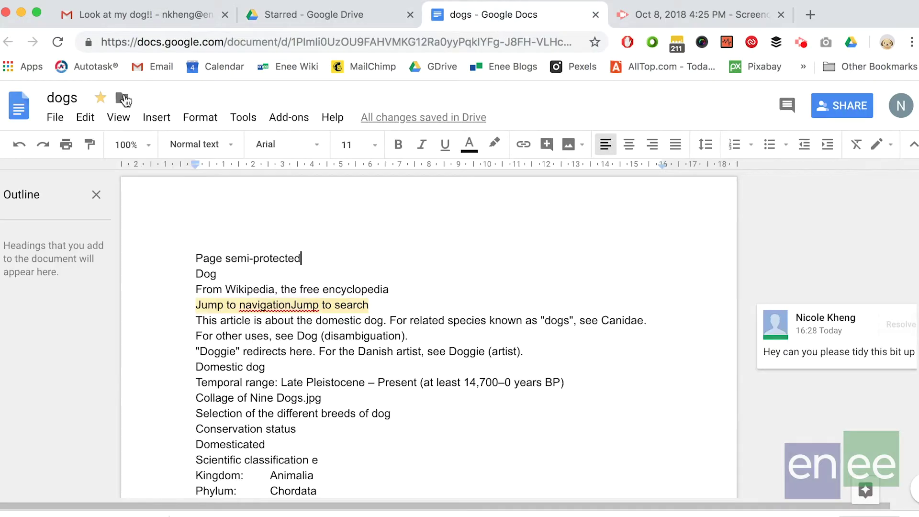
# - Browse the folder choices for moving the dogs document and view My Drive in Drive
pyautogui.click(123, 98)
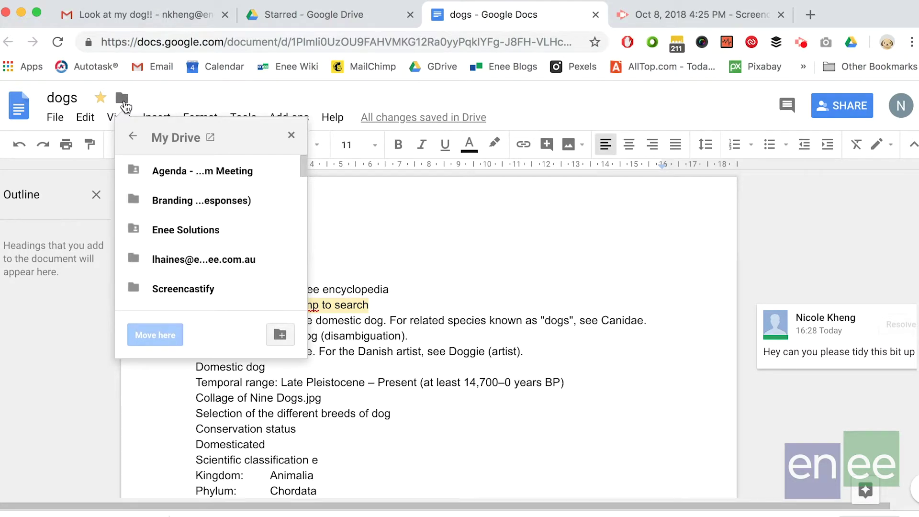
pyautogui.scroll(-2, 175, 171)
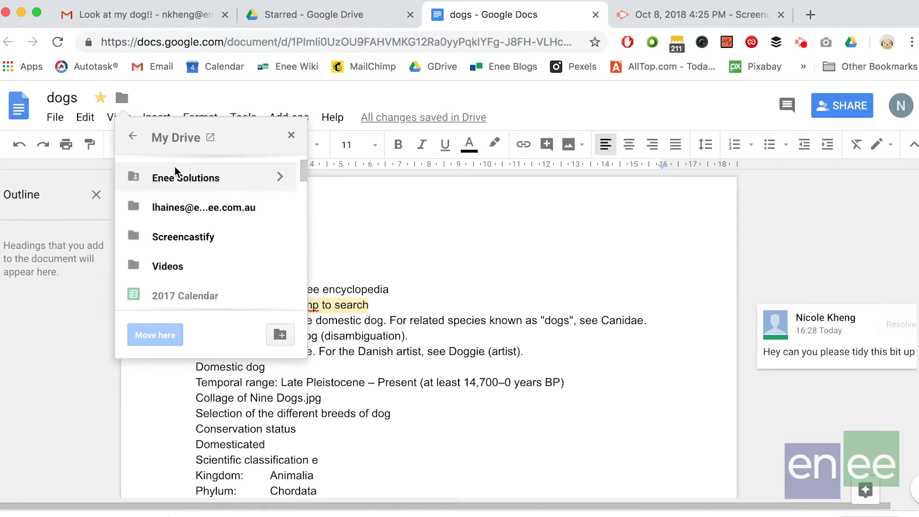
pyautogui.scroll(-3, 182, 230)
pyautogui.scroll(-5, 184, 250)
pyautogui.scroll(10, 184, 250)
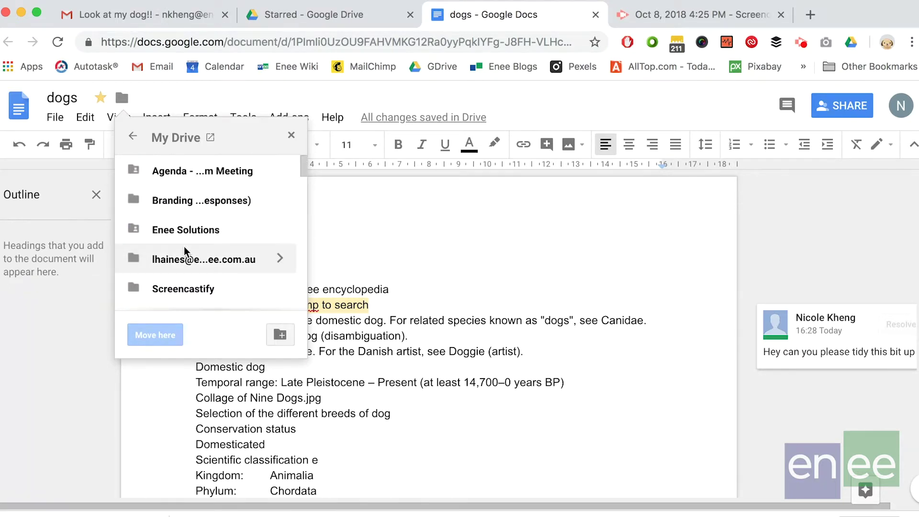
pyautogui.click(382, 22)
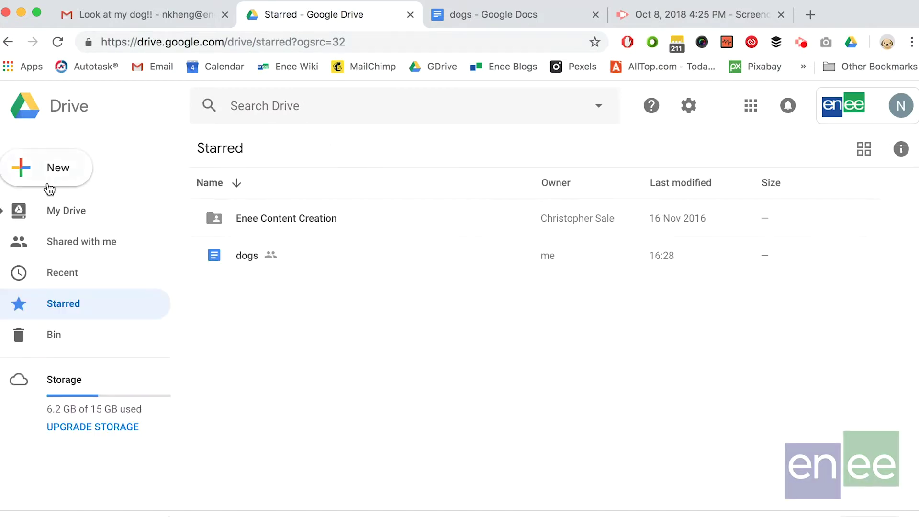
pyautogui.click(37, 213)
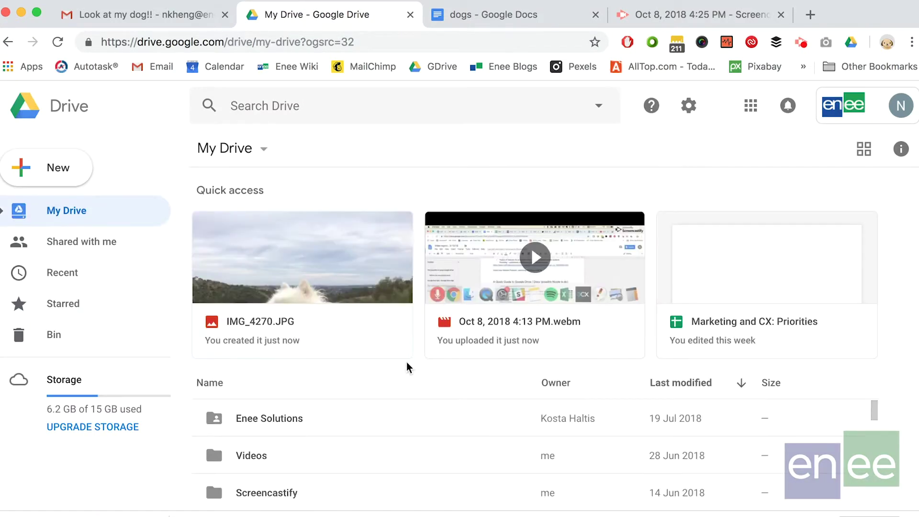
pyautogui.click(519, 17)
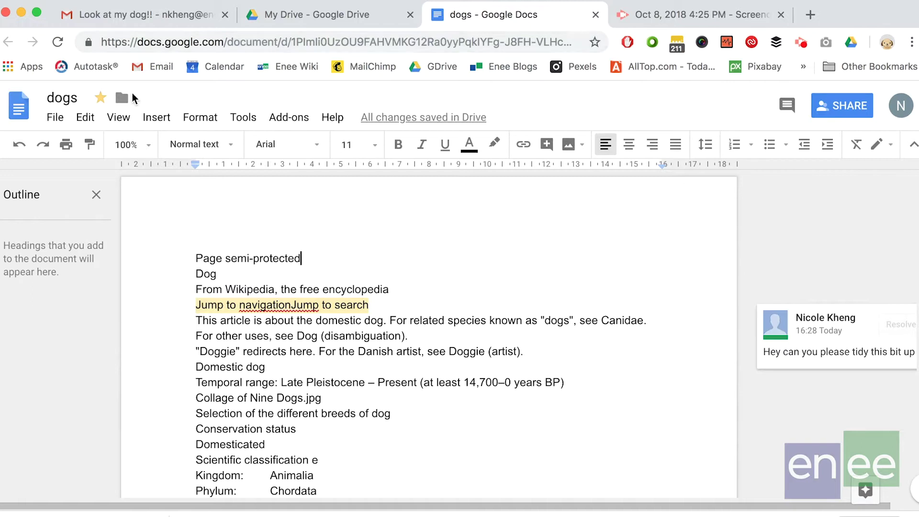
pyautogui.click(122, 98)
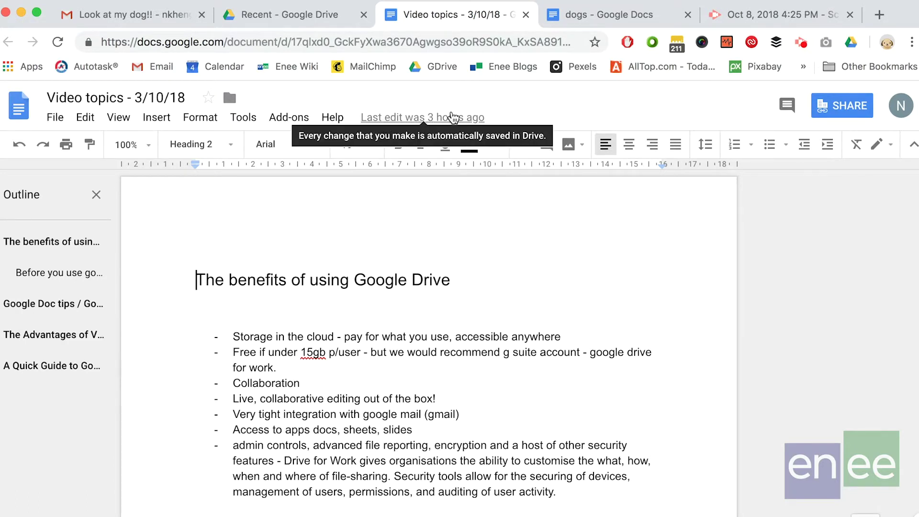
# - Open the Video topics version history and preview the 3 October 13:44 and 2 October 13:51 versions
pyautogui.click(427, 117)
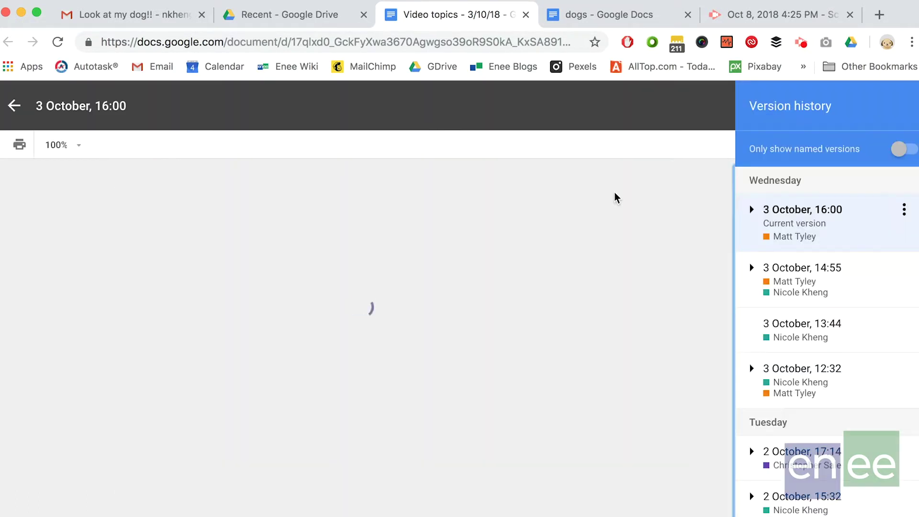
pyautogui.scroll(-2, 790, 325)
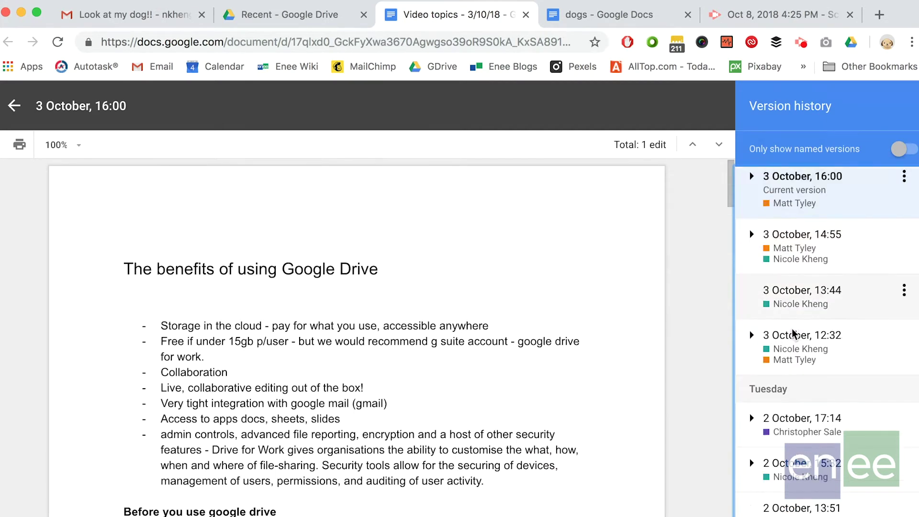
pyautogui.scroll(-3, 792, 329)
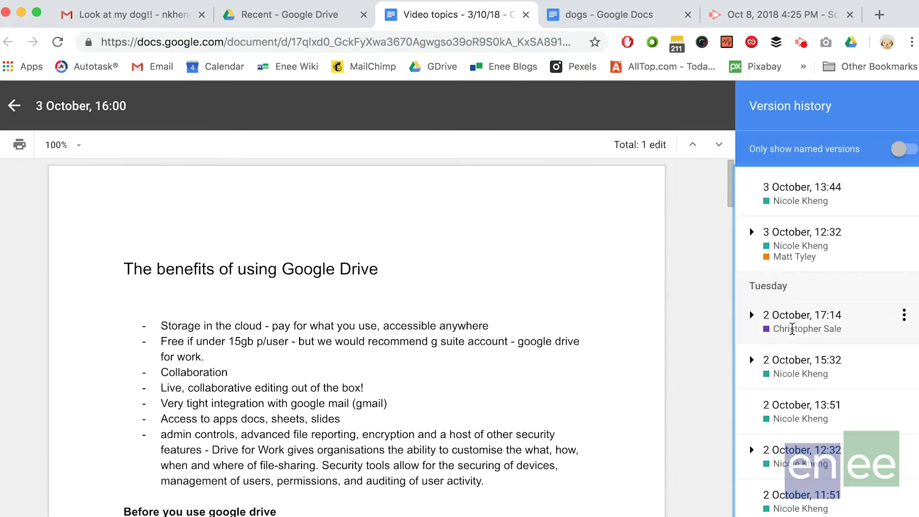
pyautogui.scroll(4, 792, 328)
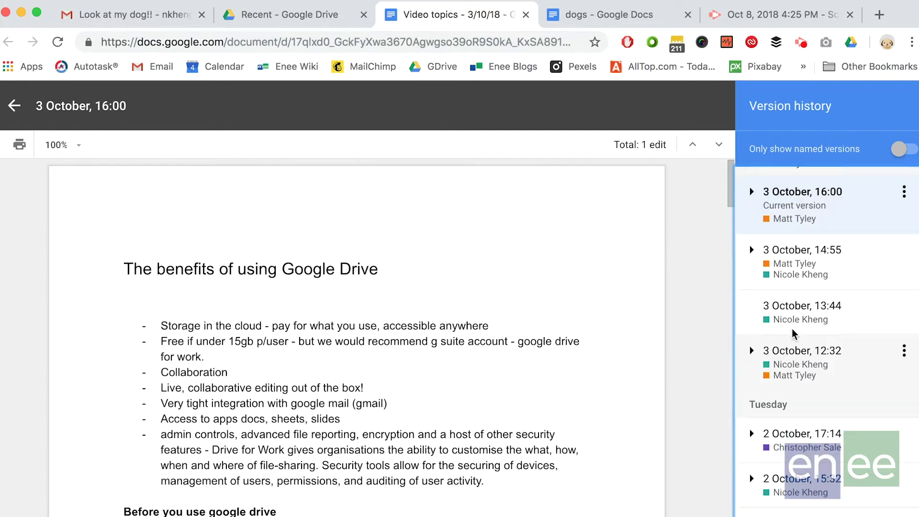
pyautogui.scroll(-2, 793, 330)
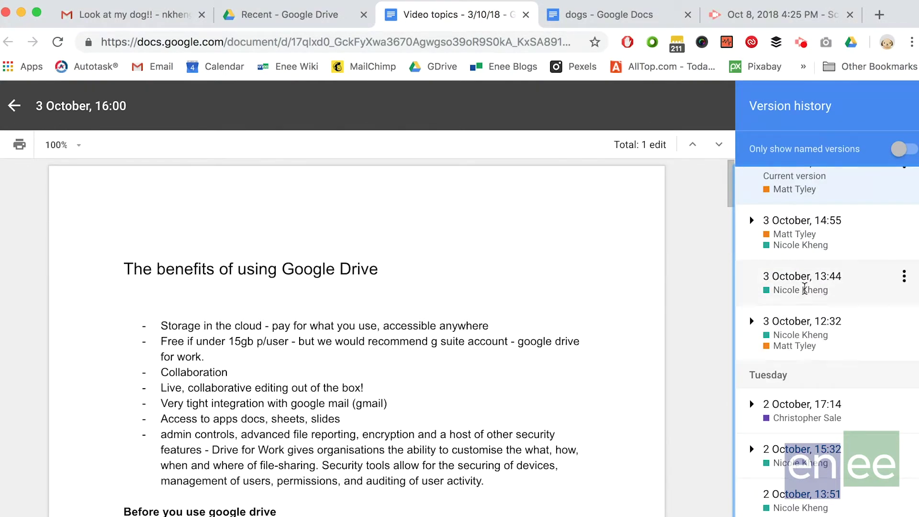
pyautogui.click(804, 288)
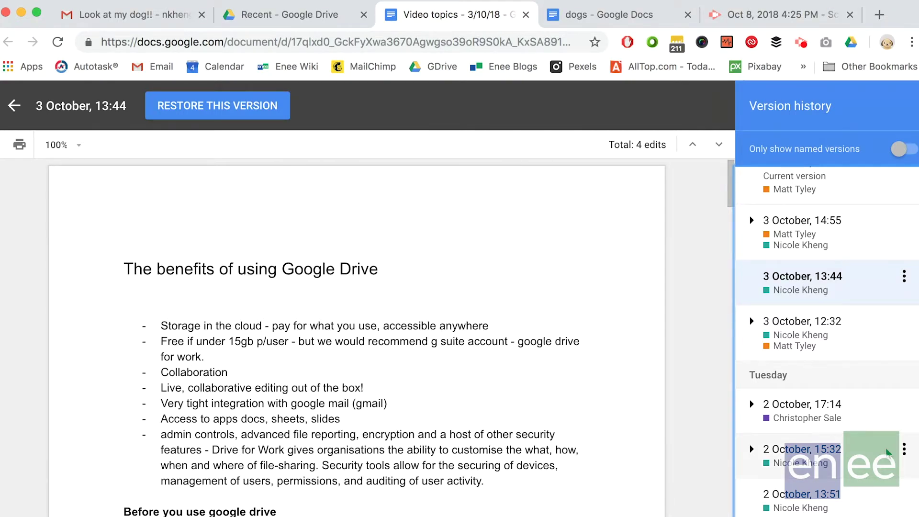
pyautogui.scroll(-3, 886, 452)
pyautogui.click(854, 407)
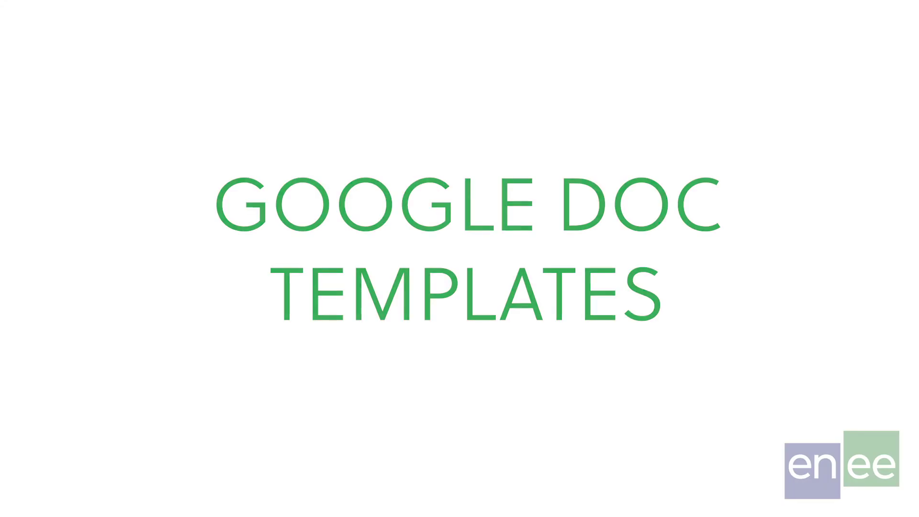
# - Start a new Google Doc from a template via New > Google Docs > From a template
pyautogui.click(56, 175)
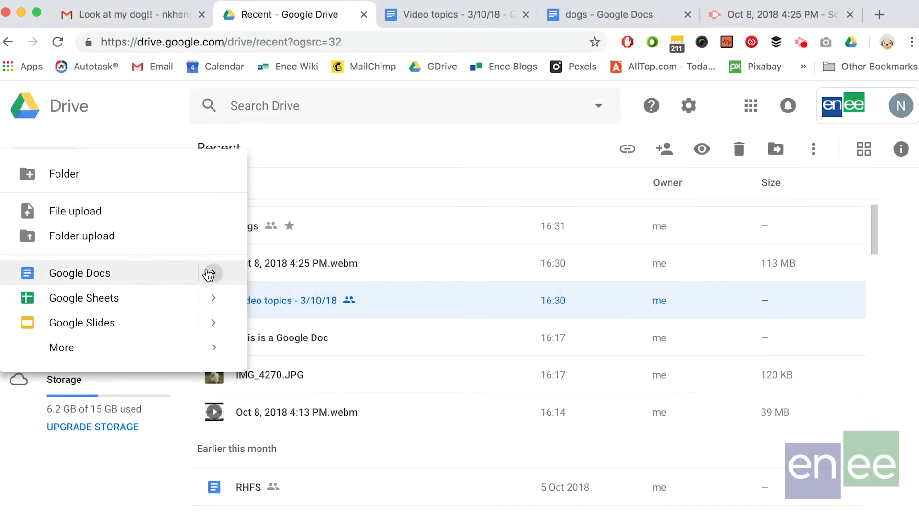
pyautogui.moveTo(213, 272)
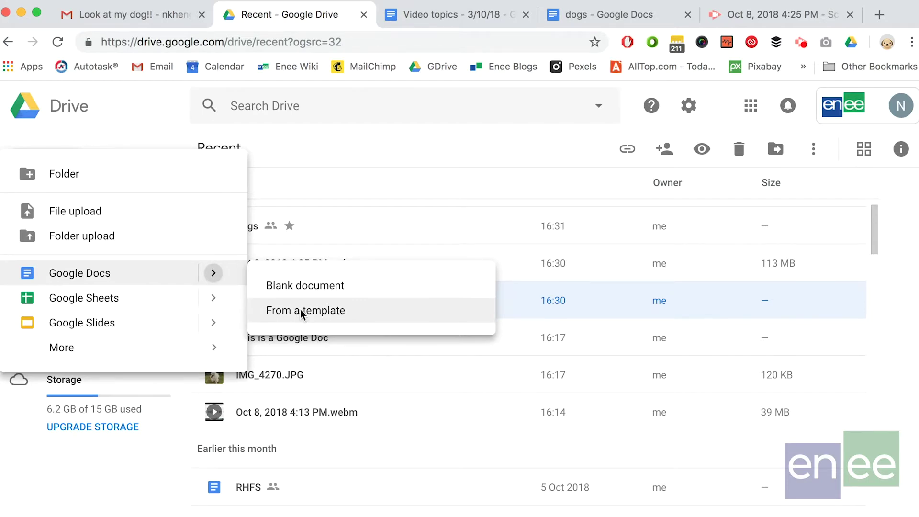
pyautogui.click(300, 312)
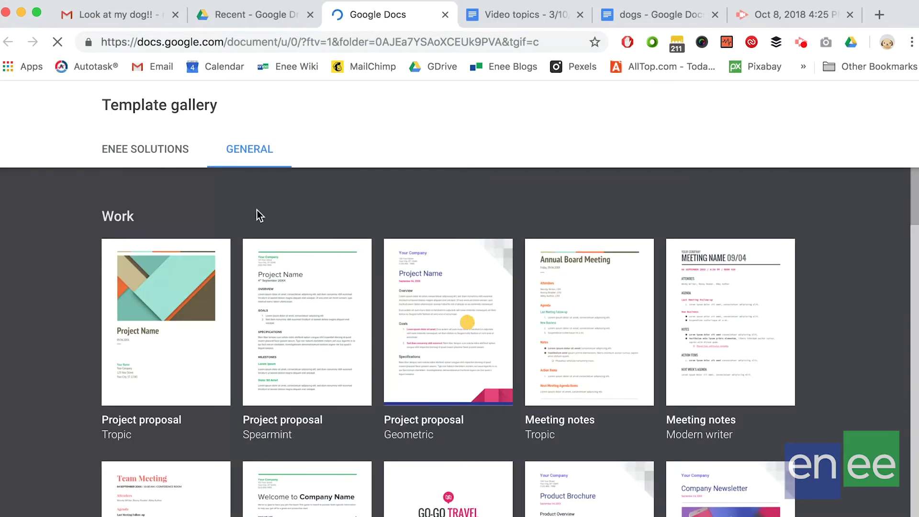
# - Browse the template gallery, then switch to the ENEE SOLUTIONS company templates
pyautogui.scroll(-1, 257, 209)
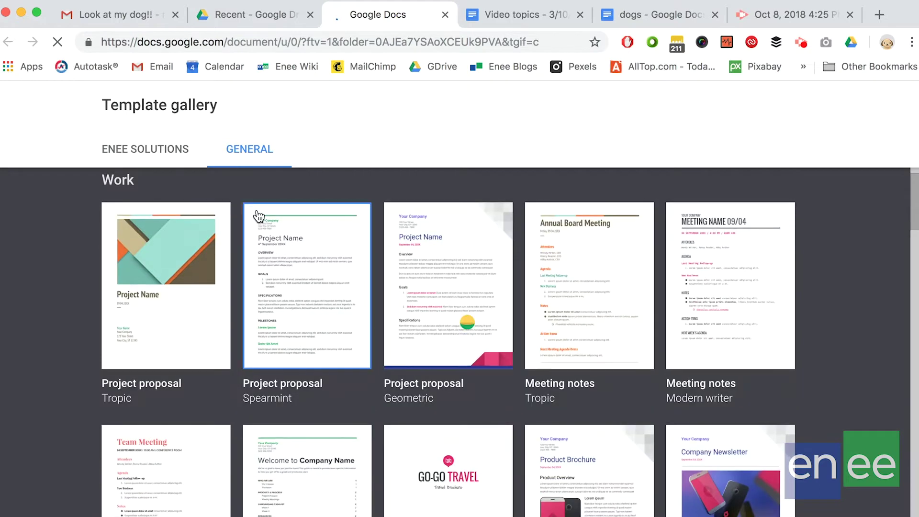
pyautogui.scroll(-2, 484, 366)
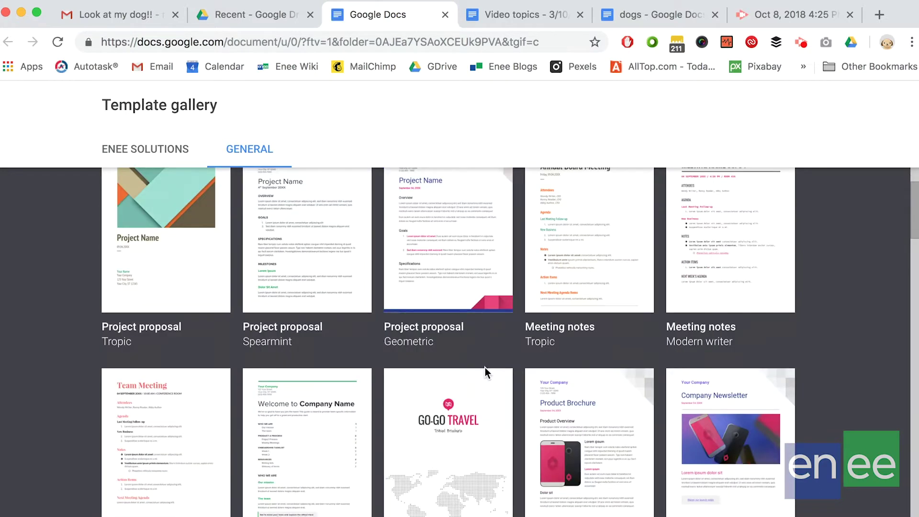
pyautogui.scroll(-10, 485, 367)
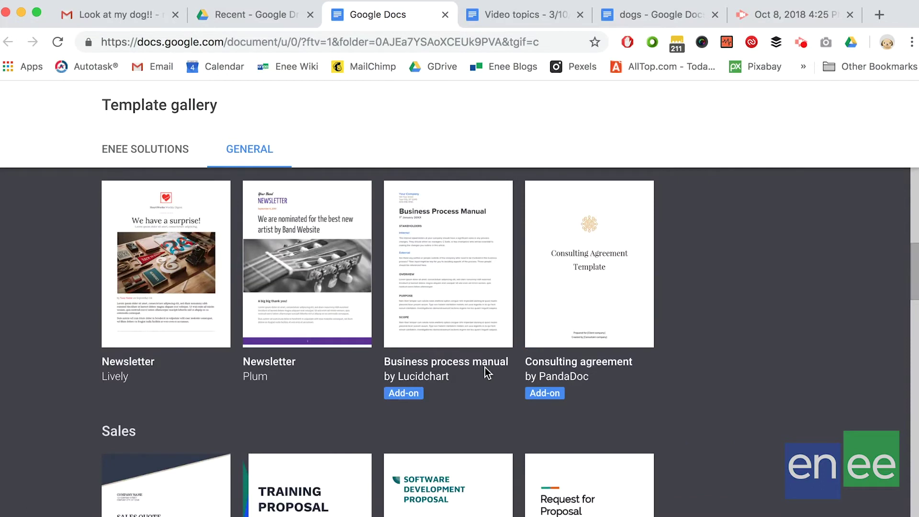
pyautogui.scroll(10, 484, 366)
pyautogui.click(147, 152)
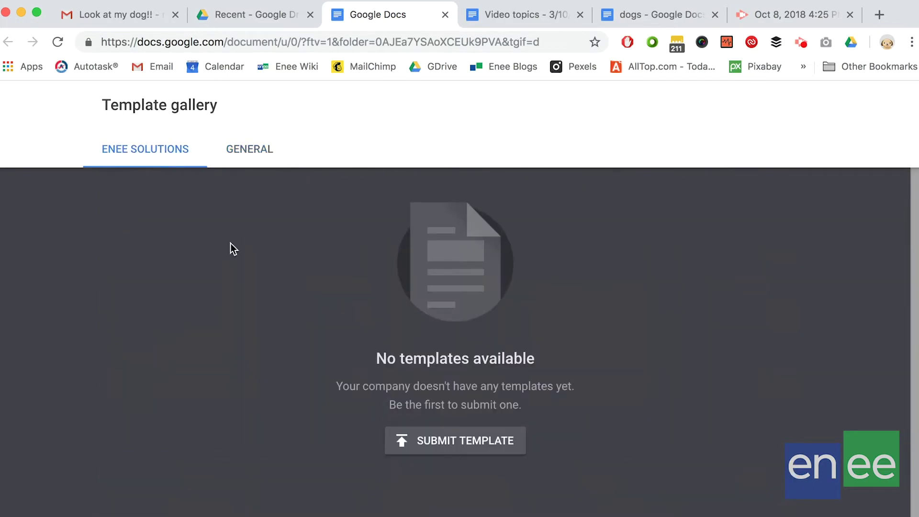
# - Switch to the GENERAL template collection and scroll past Work project proposals and meeting notes
pyautogui.scroll(-1, 306, 342)
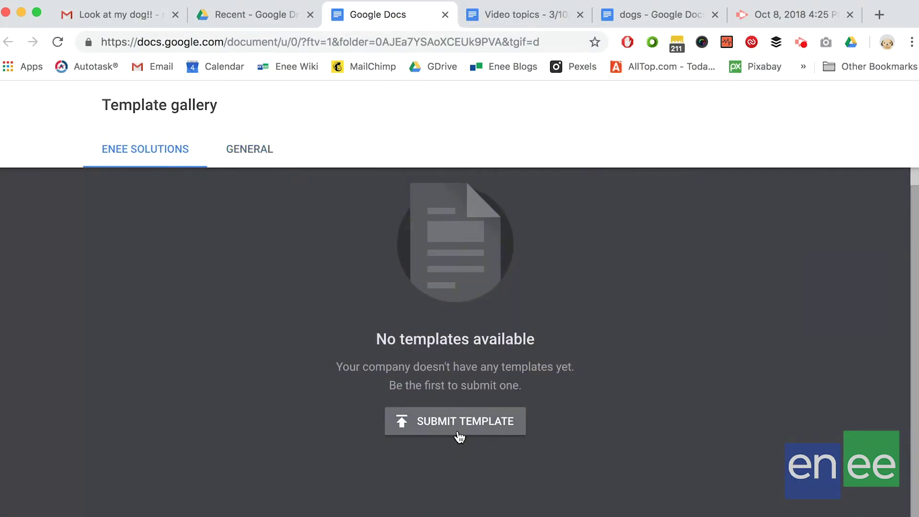
pyautogui.scroll(1, 547, 338)
pyautogui.click(255, 158)
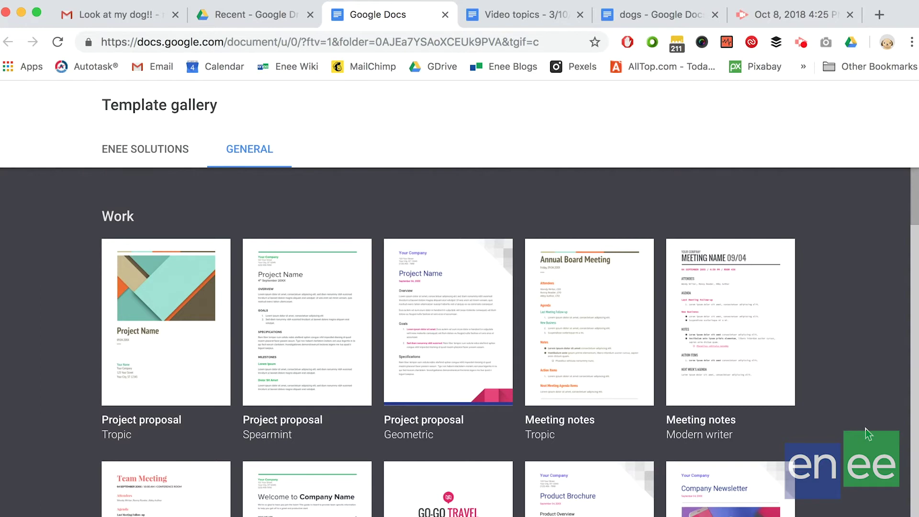
pyautogui.scroll(-2, 865, 428)
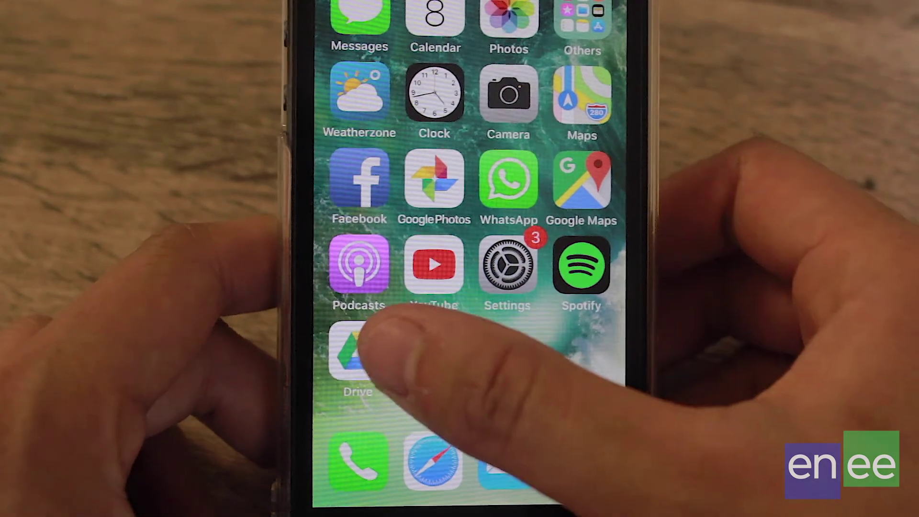
# - Launch the Drive iOS app, refresh My Drive, and view then dismiss the + New options
pyautogui.click(354, 349)
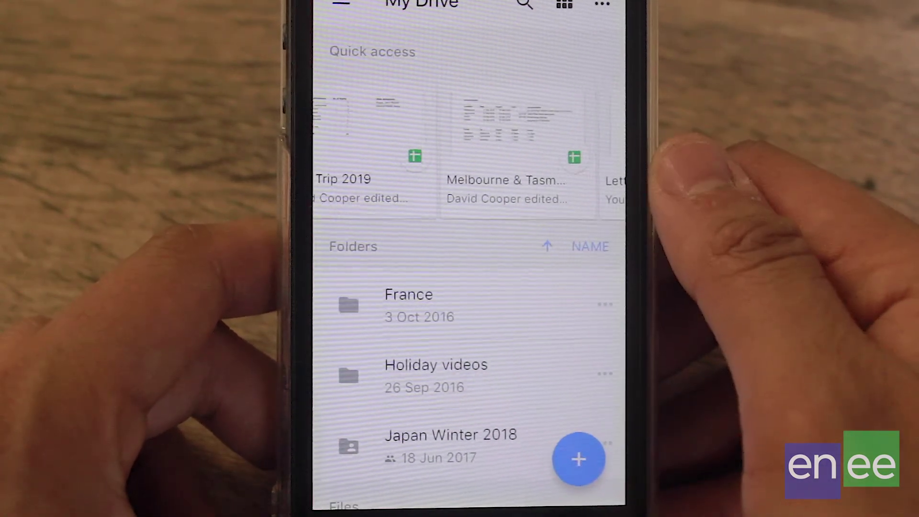
pyautogui.moveTo(549, 345); pyautogui.dragTo(523, 416)
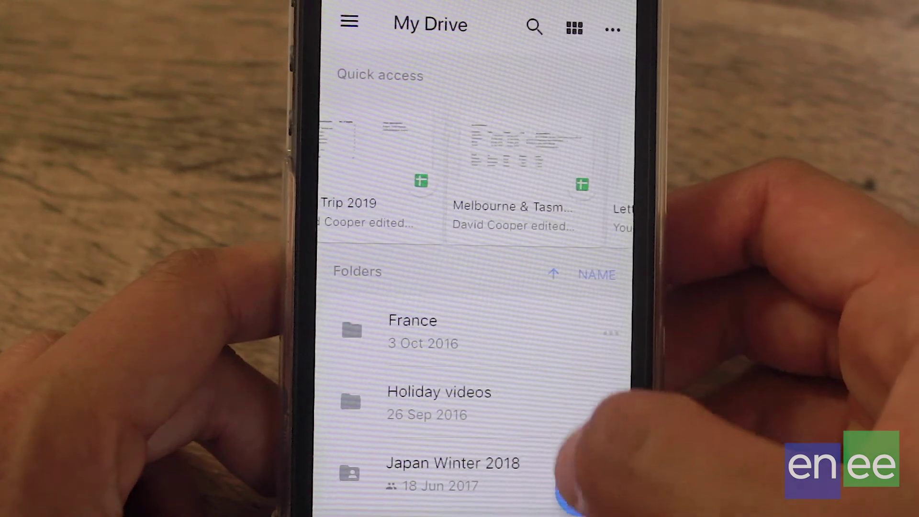
pyautogui.click(567, 493)
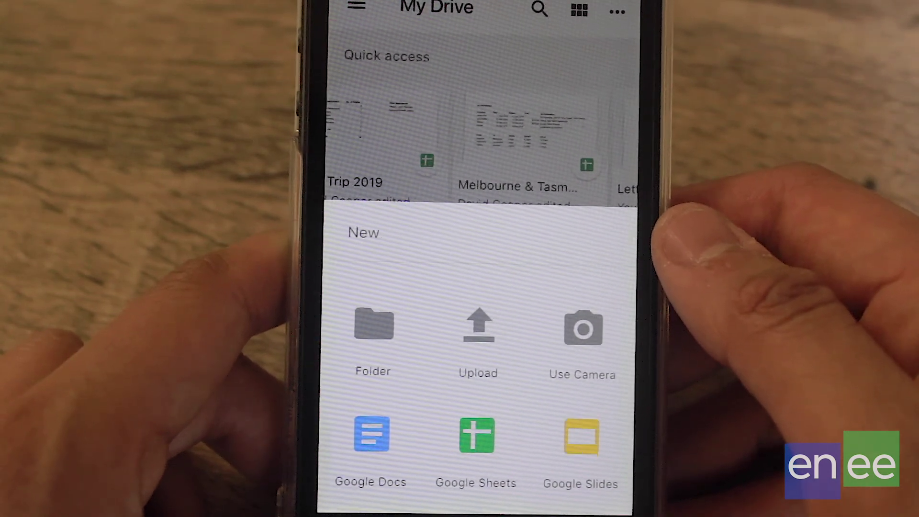
pyautogui.click(607, 110)
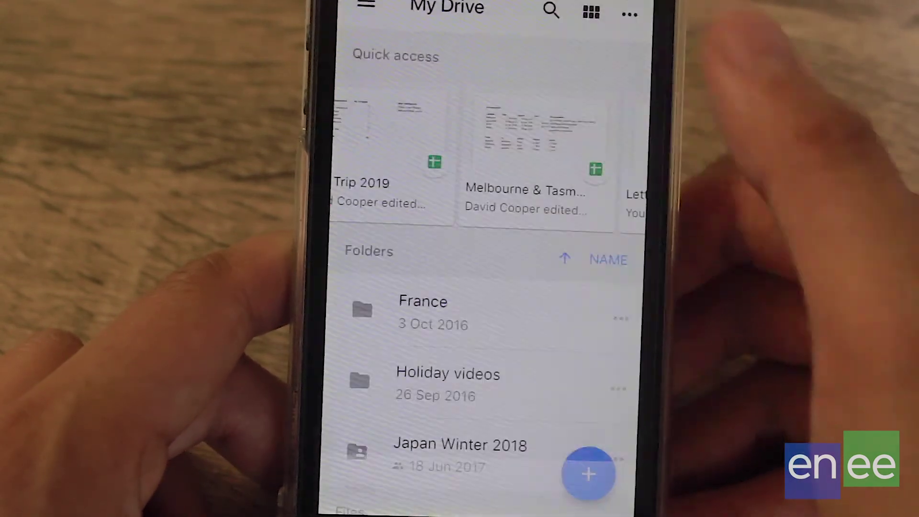